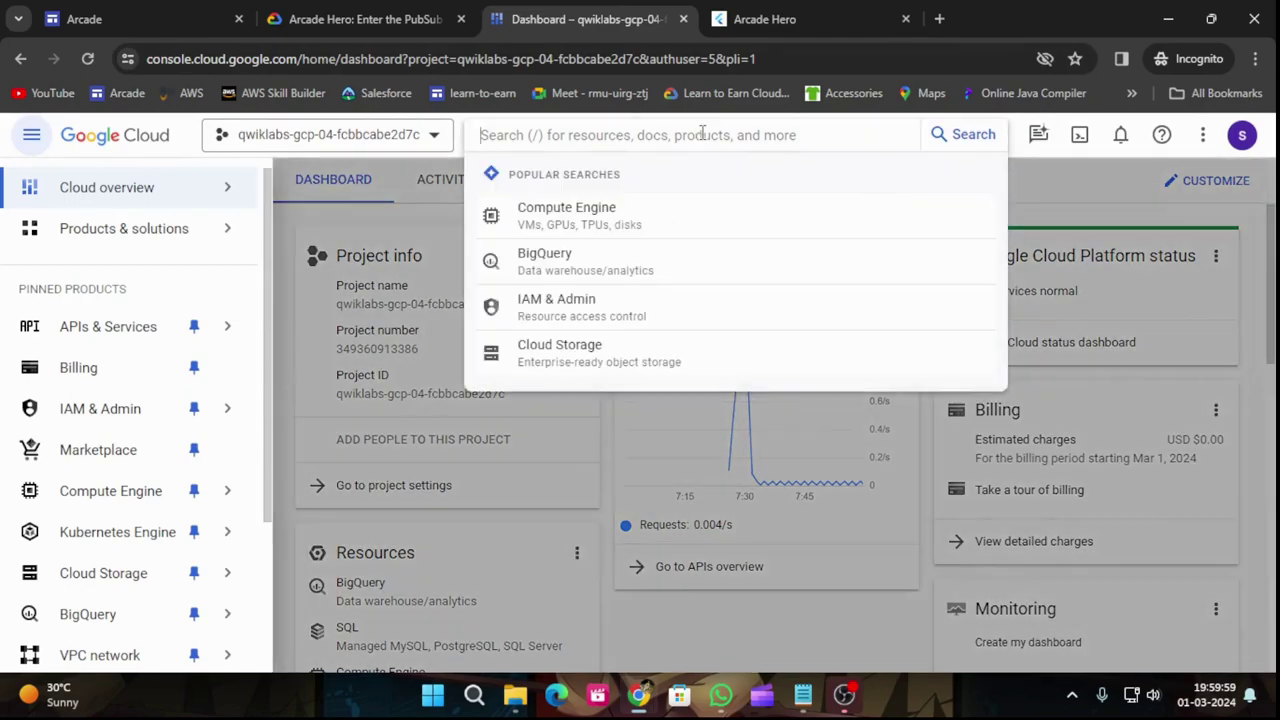
Search the console for "pub/sub" and open the Pub/Sub product page.
{"action": "type", "text": "pub/sub"}
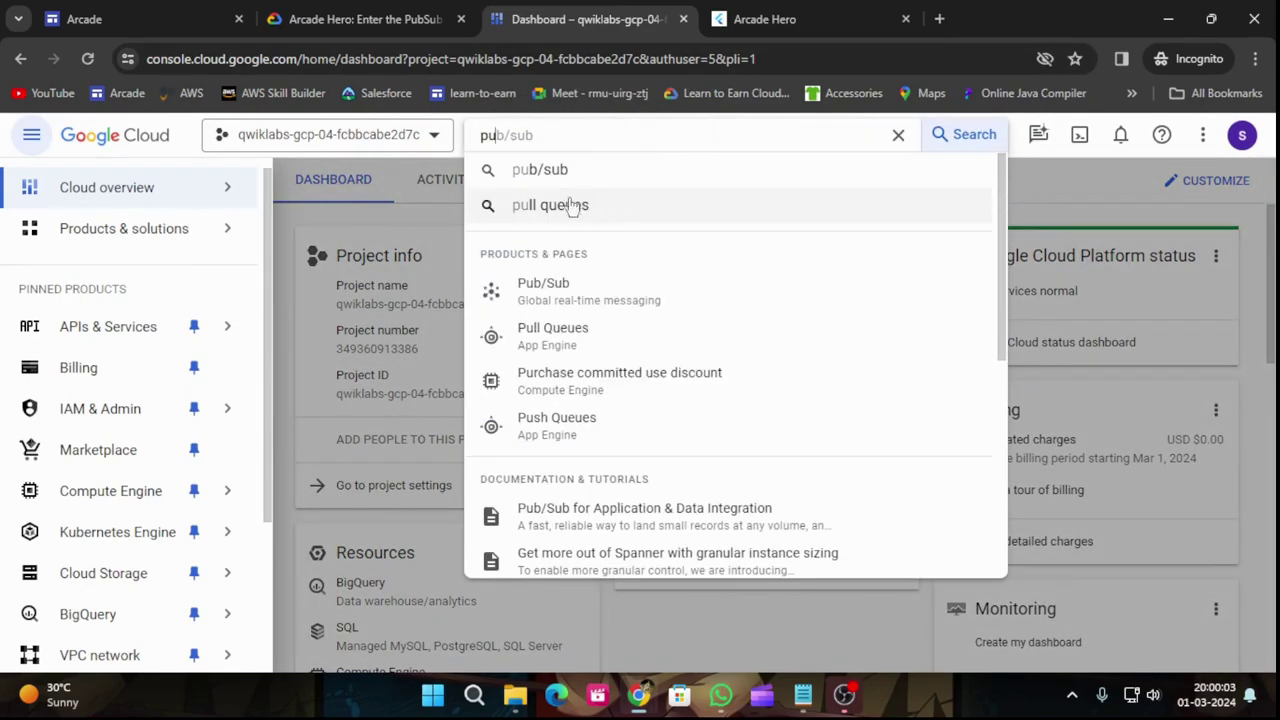
{"action": "left_click", "coordinate": [551, 168]}
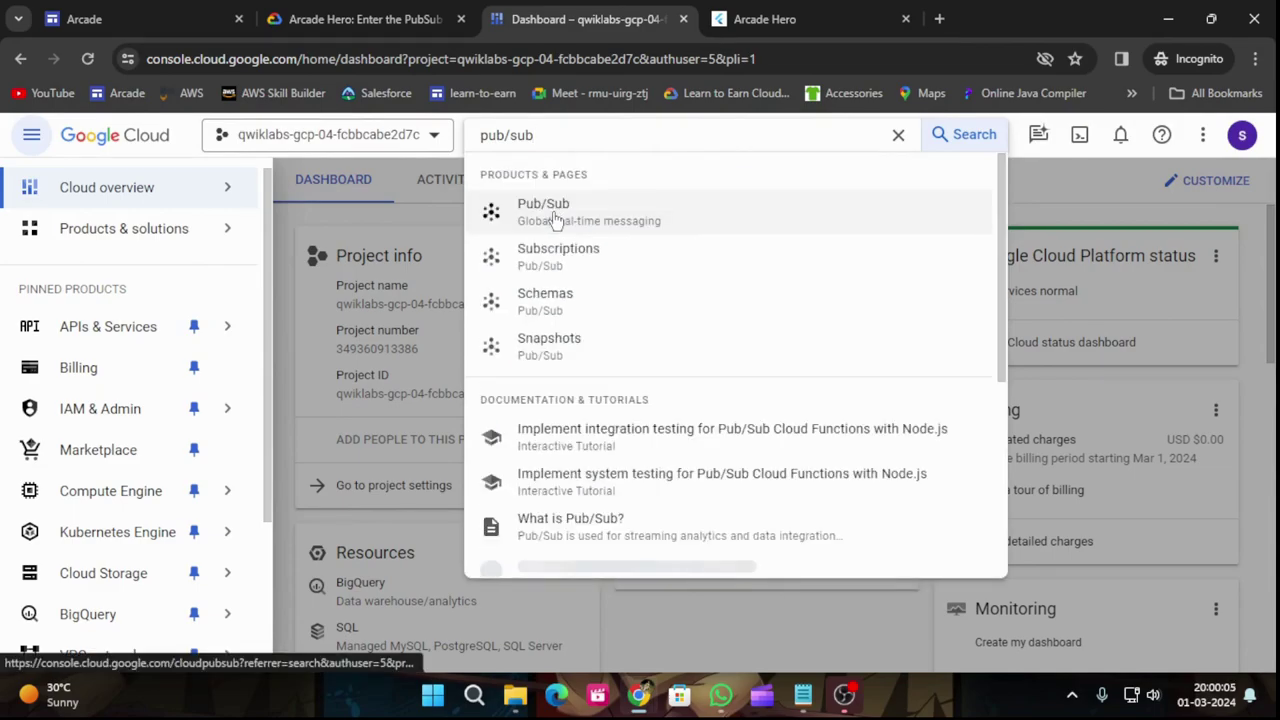
{"action": "left_click", "coordinate": [554, 212]}
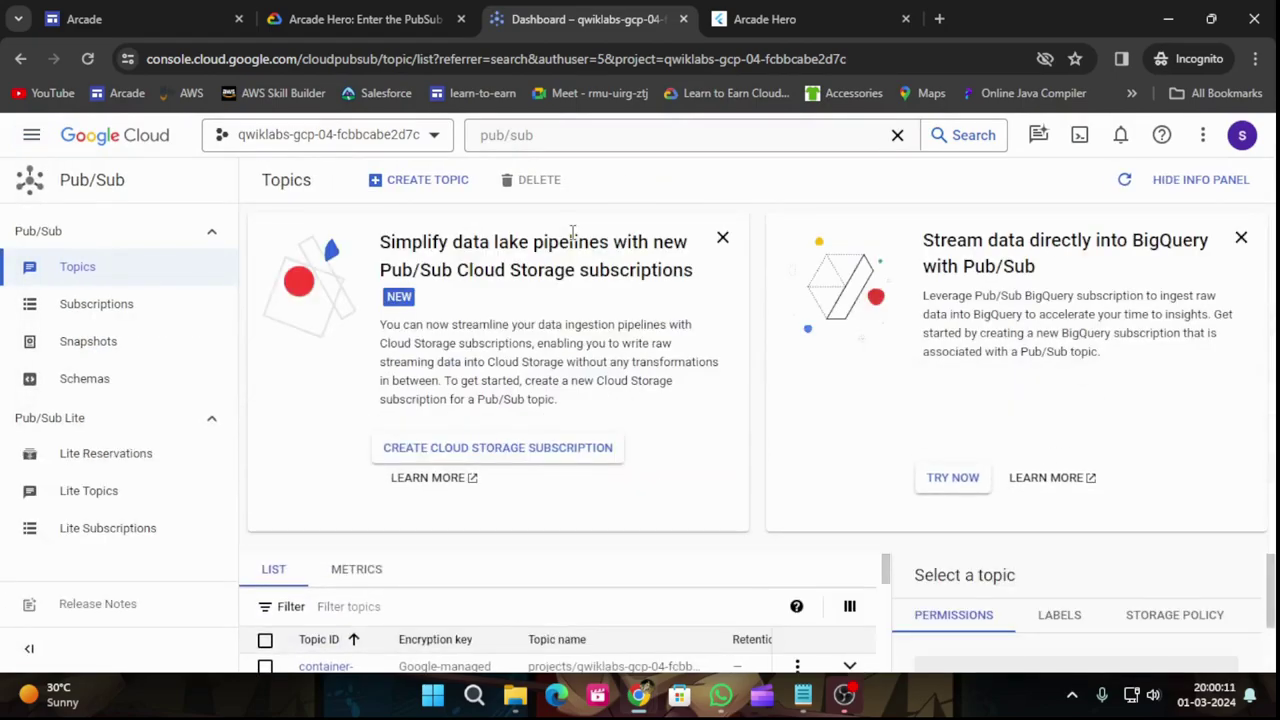
Create a Pub/Sub topic with the ID sports_topic, keeping the default subscription and Google-managed encryption key.
{"action": "left_click", "coordinate": [414, 181]}
{"action": "left_click", "coordinate": [435, 246]}
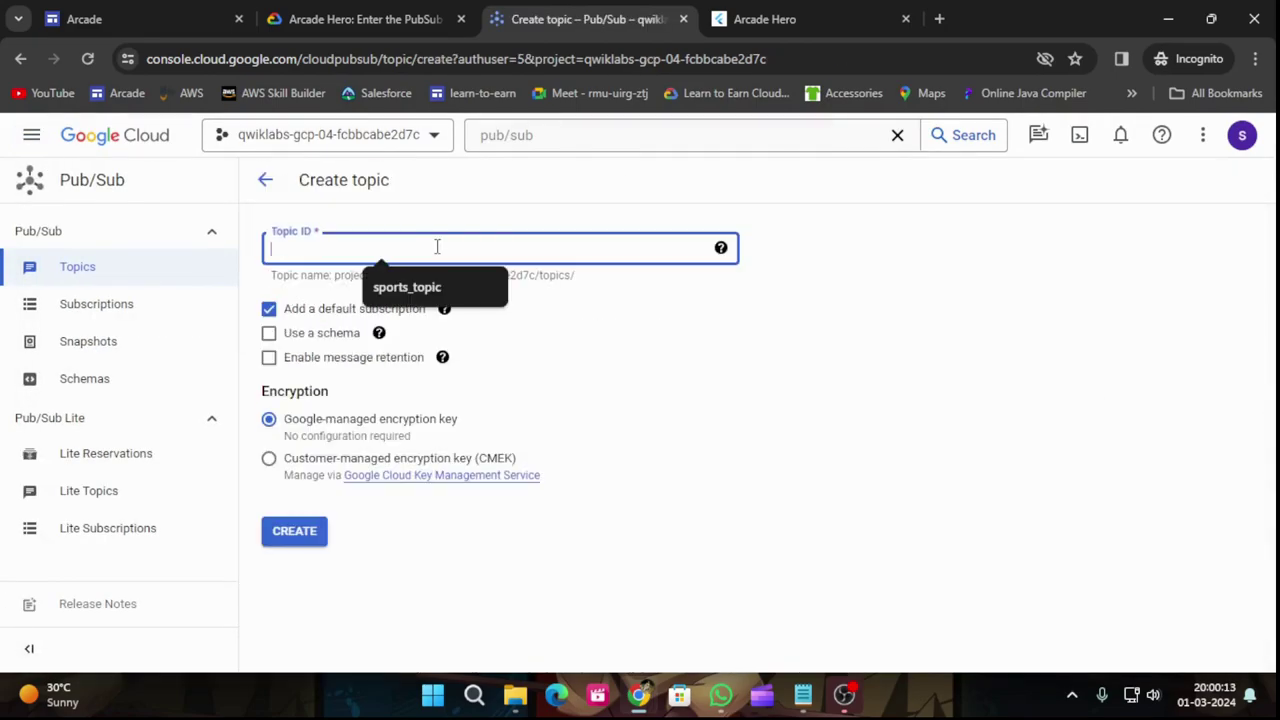
{"action": "left_click", "coordinate": [491, 278]}
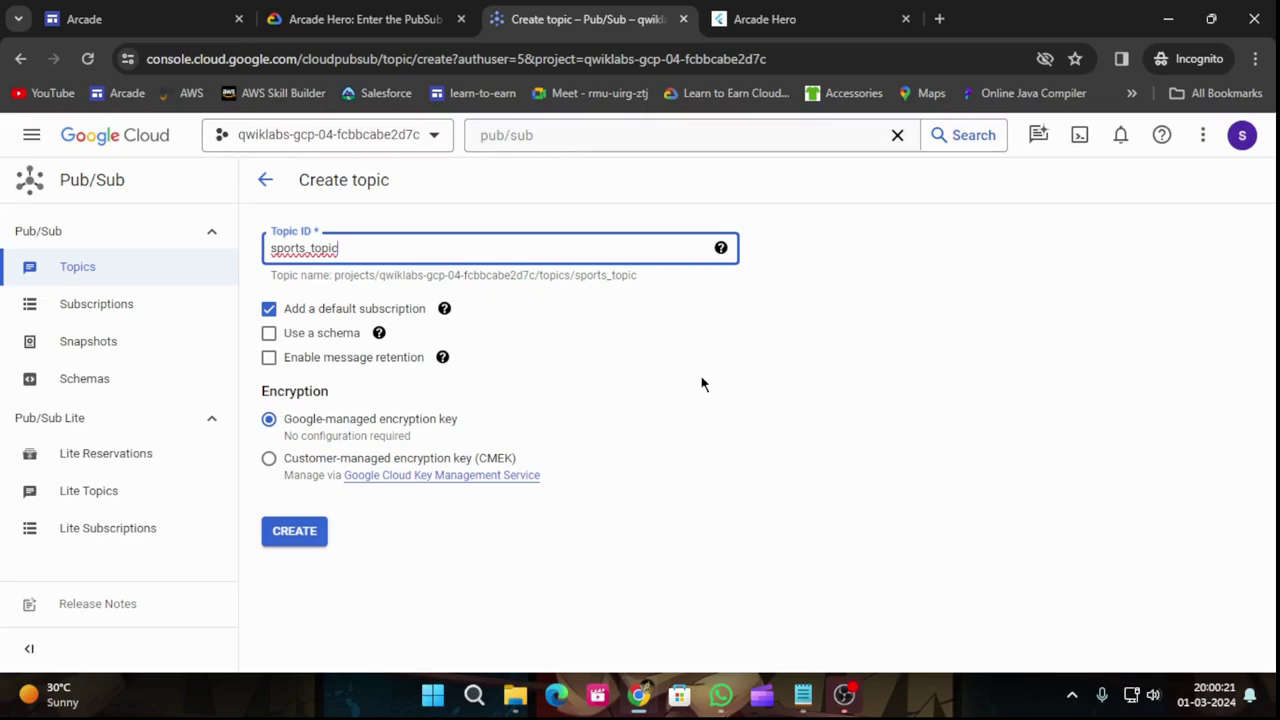
{"action": "left_click", "coordinate": [757, 12]}
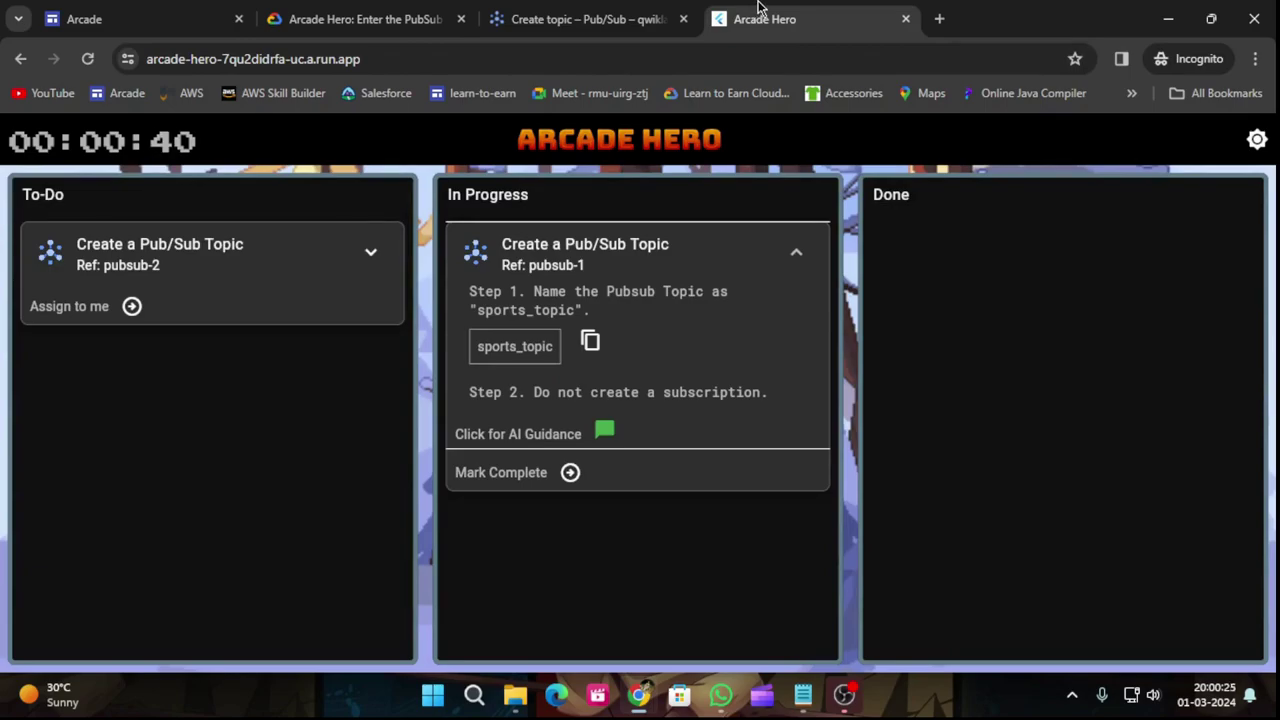
{"action": "left_click", "coordinate": [528, 10]}
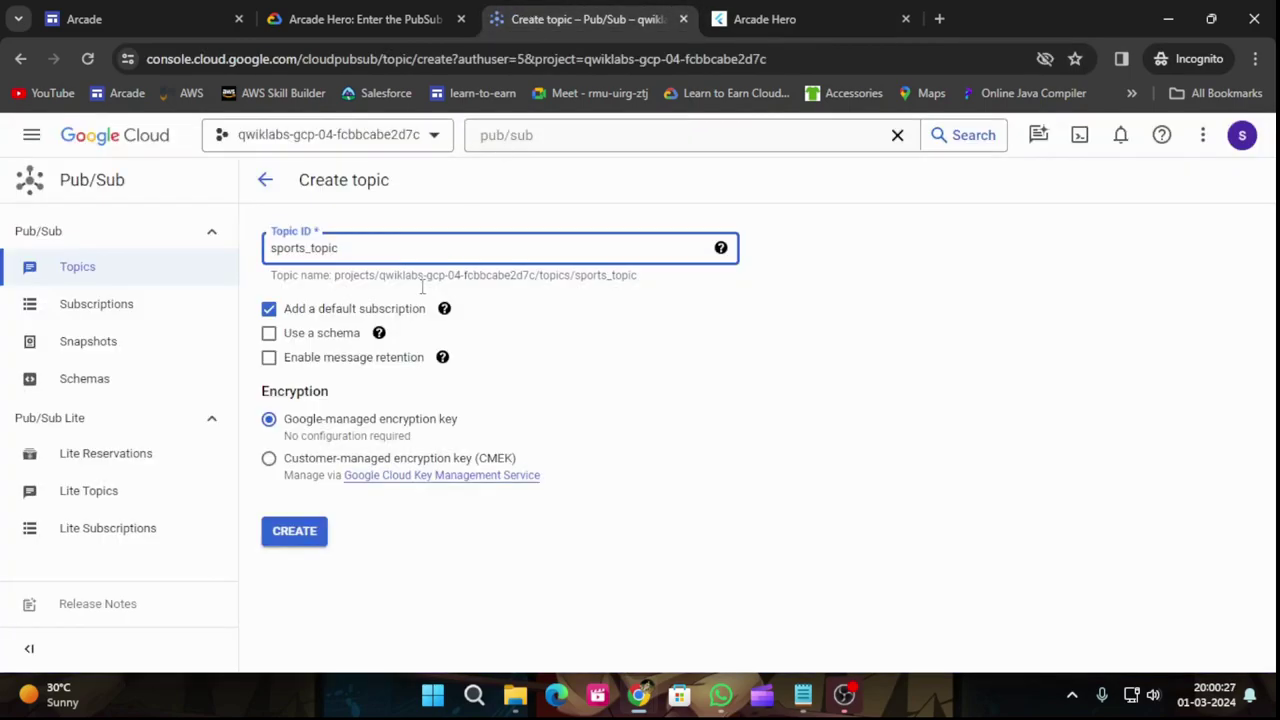
{"action": "left_click", "coordinate": [288, 532]}
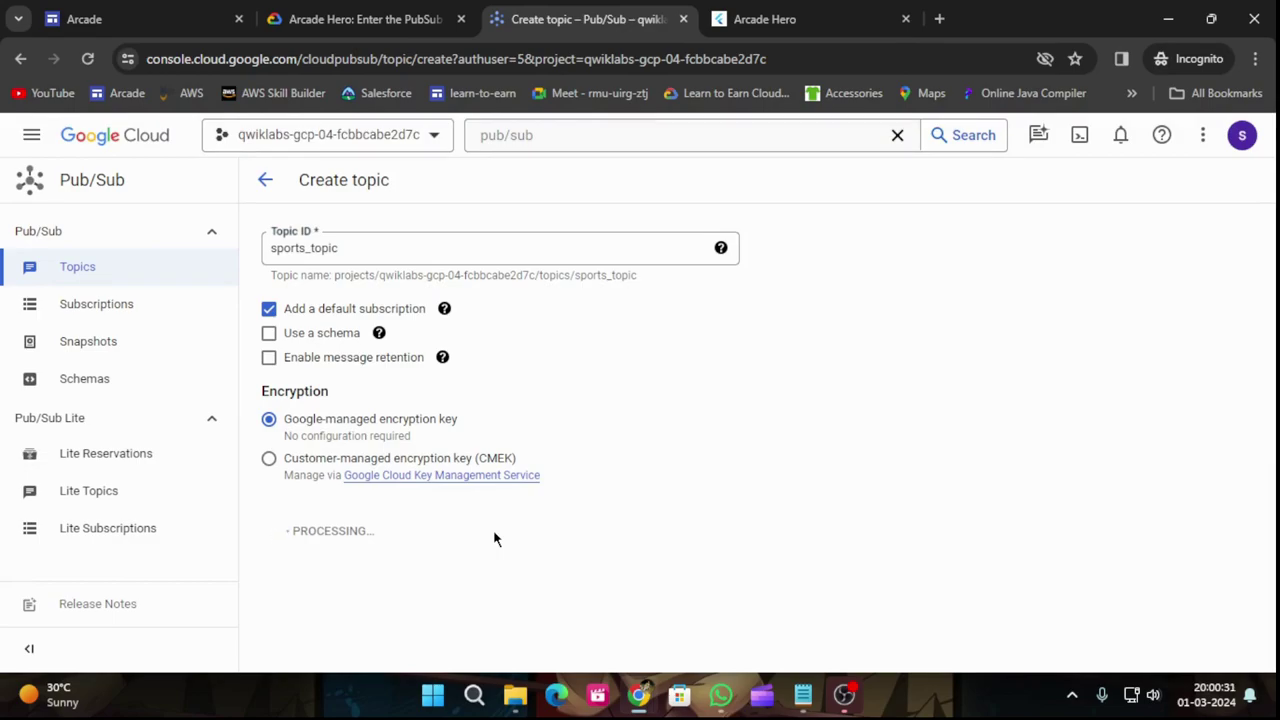
Switch to the Arcade Hero board and try to mark the pubsub-1 task complete.
{"action": "left_click", "coordinate": [722, 18]}
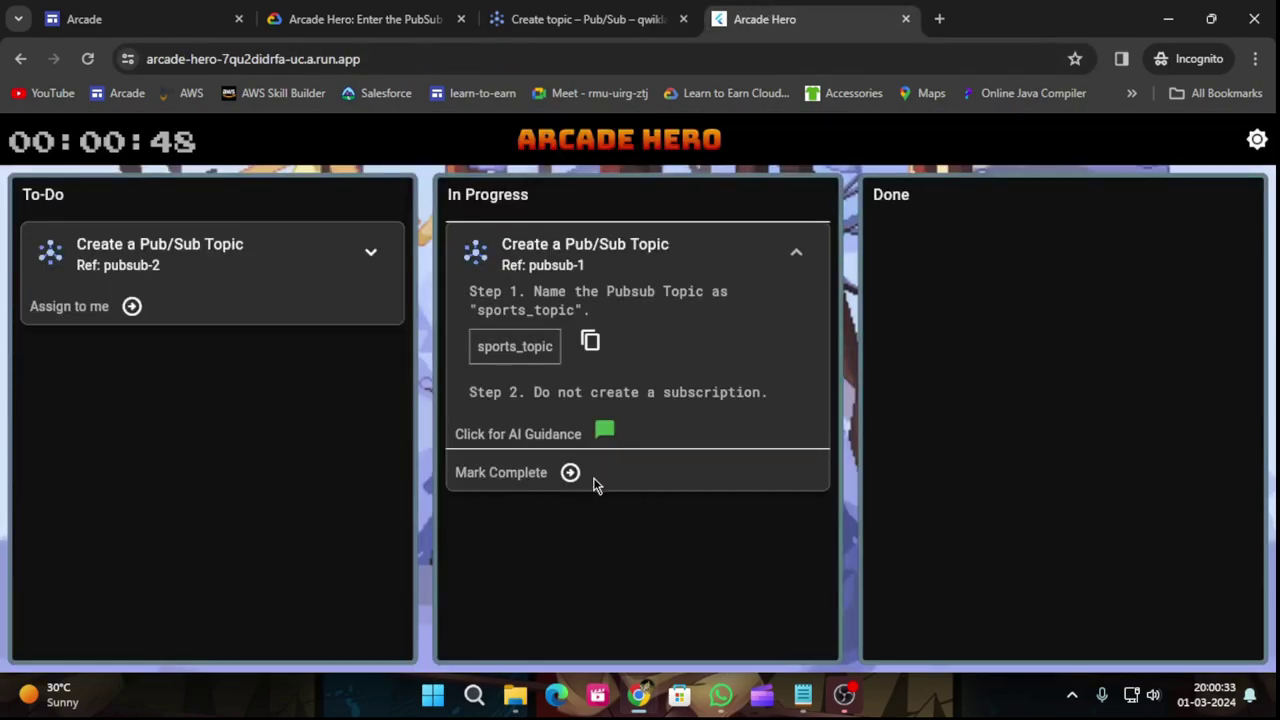
{"action": "left_click", "coordinate": [568, 473]}
{"action": "left_click", "coordinate": [938, 310]}
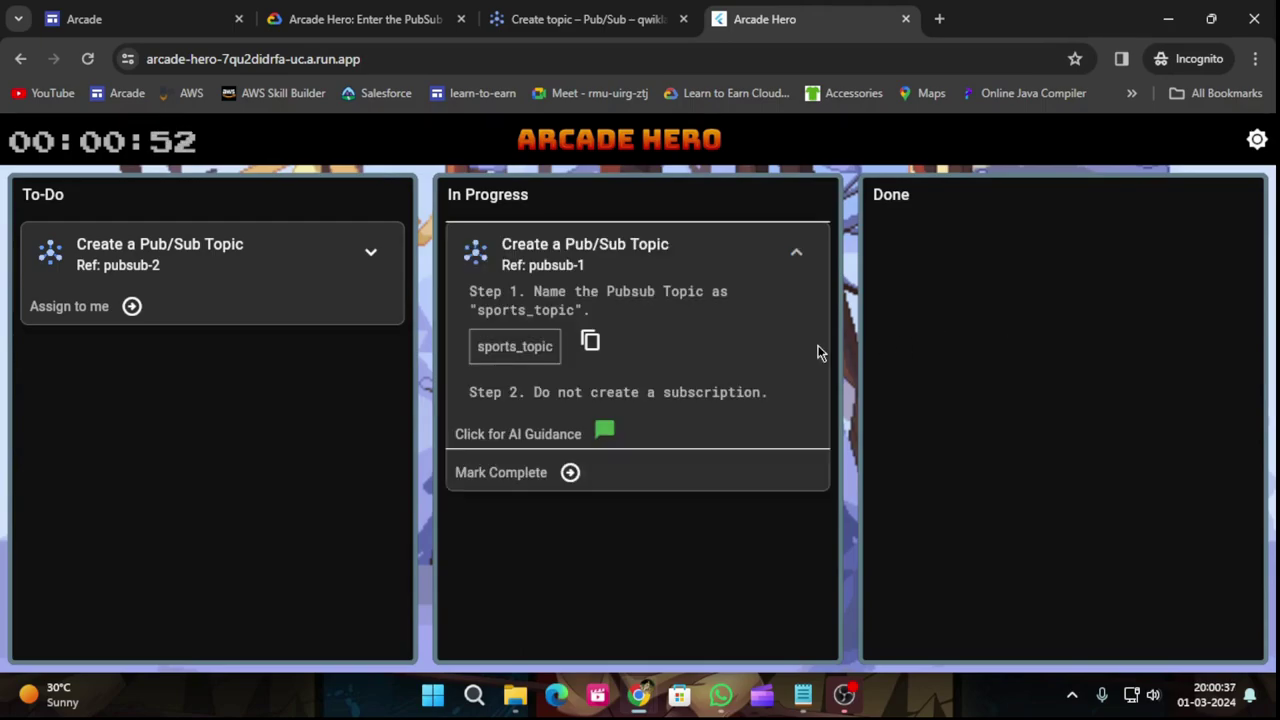
Assign the pubsub-2 task to yourself and copy its topic name app_topic.
{"action": "left_click", "coordinate": [128, 307]}
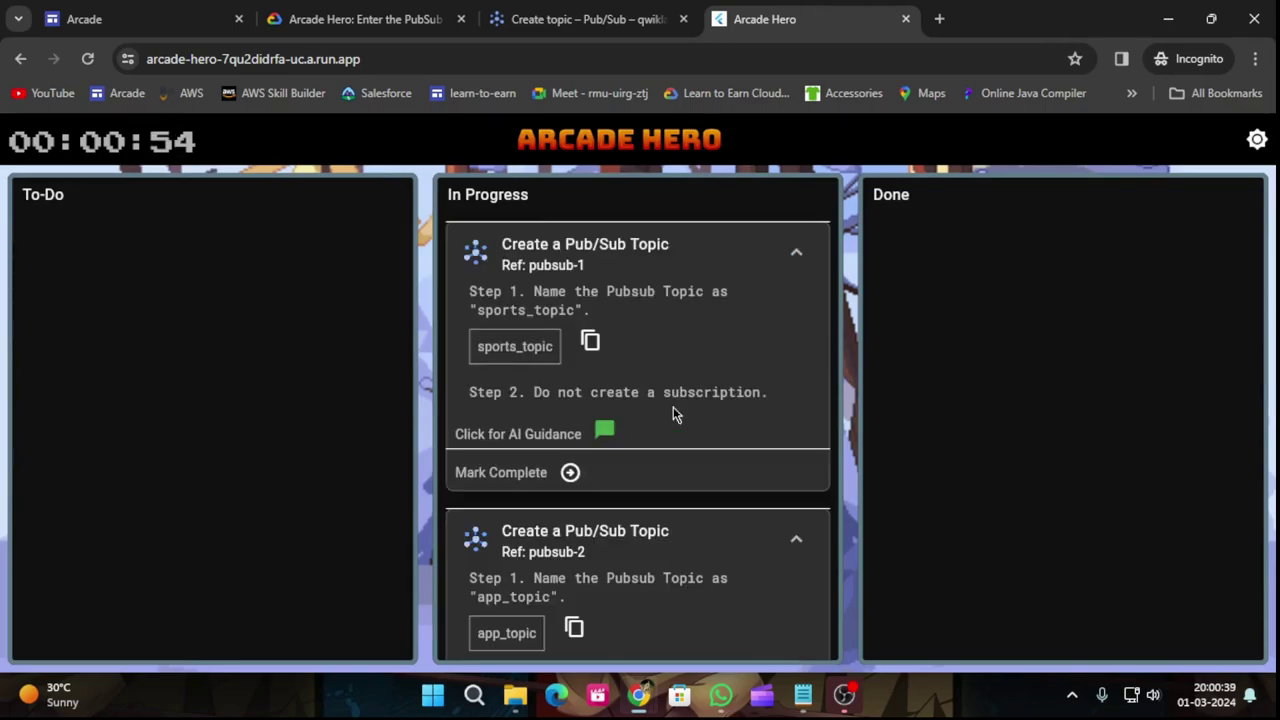
{"action": "scroll", "coordinate": [771, 508], "scroll_direction": "down", "scroll_amount": 3}
{"action": "scroll", "coordinate": [771, 508], "scroll_direction": "up", "scroll_amount": 2}
{"action": "scroll", "coordinate": [771, 510], "scroll_direction": "down", "scroll_amount": 1}
{"action": "scroll", "coordinate": [771, 508], "scroll_direction": "up", "scroll_amount": 1}
{"action": "scroll", "coordinate": [772, 502], "scroll_direction": "down", "scroll_amount": 2}
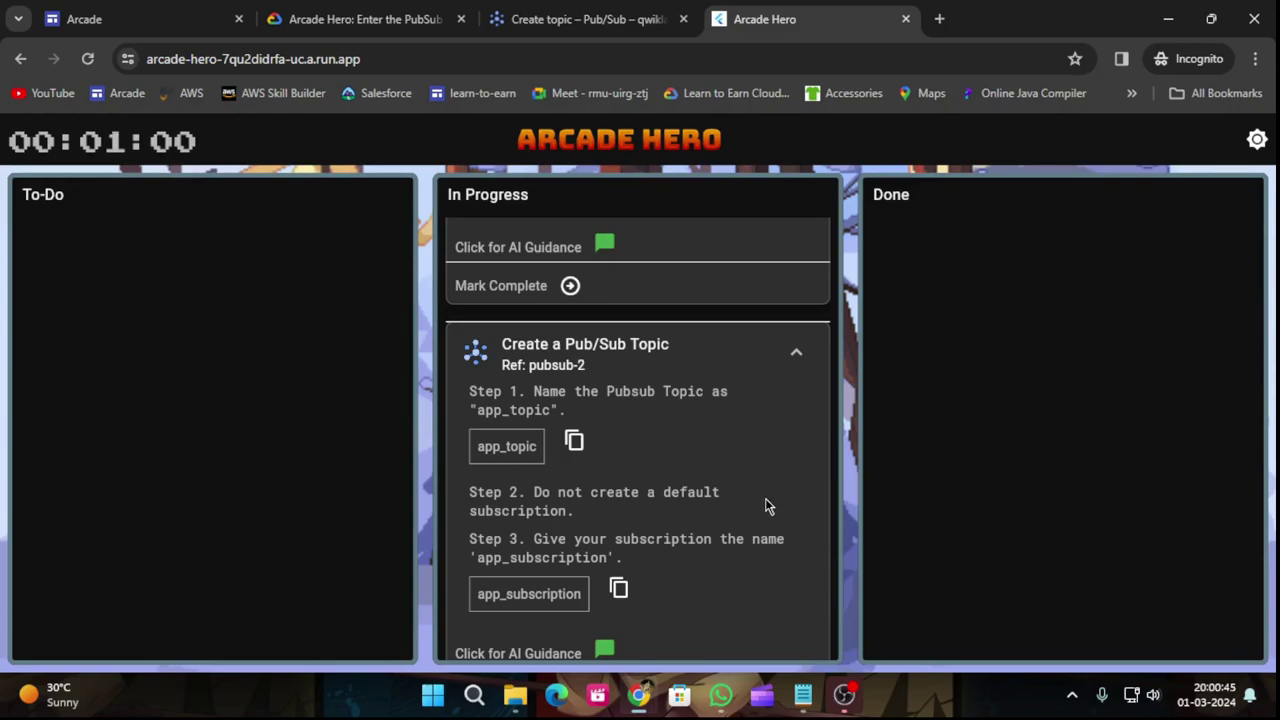
{"action": "scroll", "coordinate": [766, 505], "scroll_direction": "down", "scroll_amount": 1}
{"action": "scroll", "coordinate": [764, 497], "scroll_direction": "up", "scroll_amount": 1}
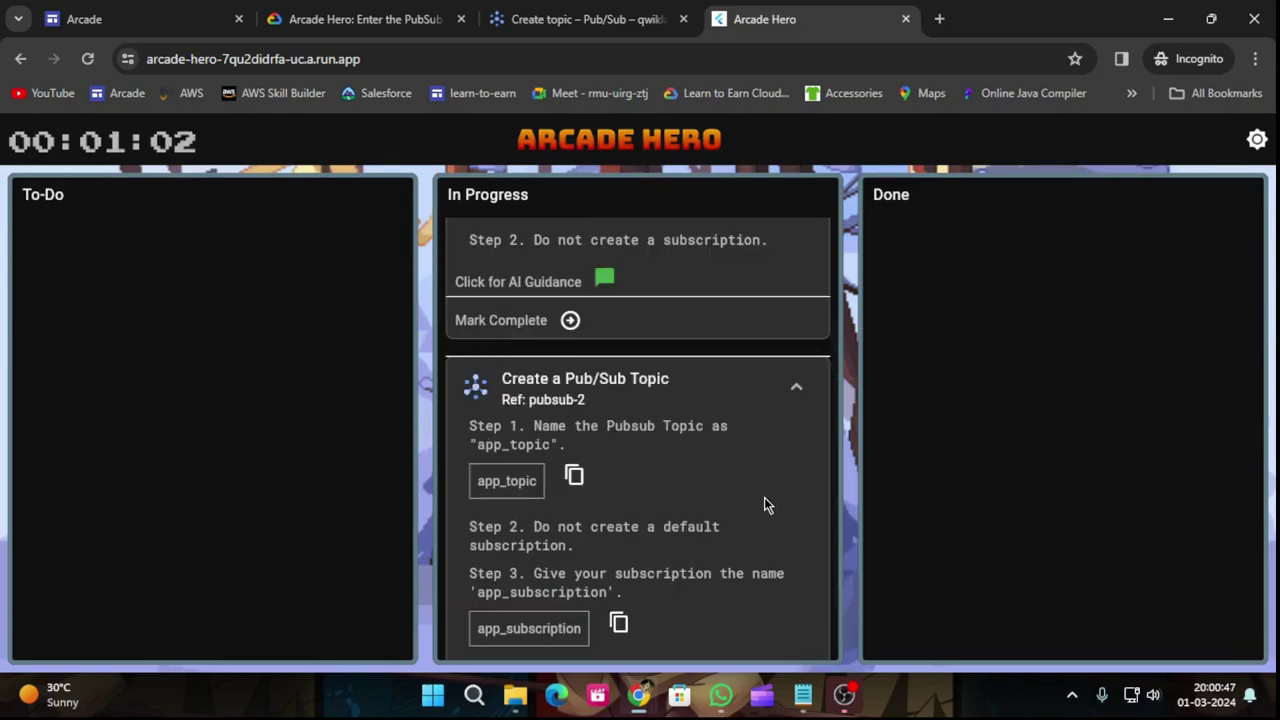
{"action": "left_click", "coordinate": [574, 474]}
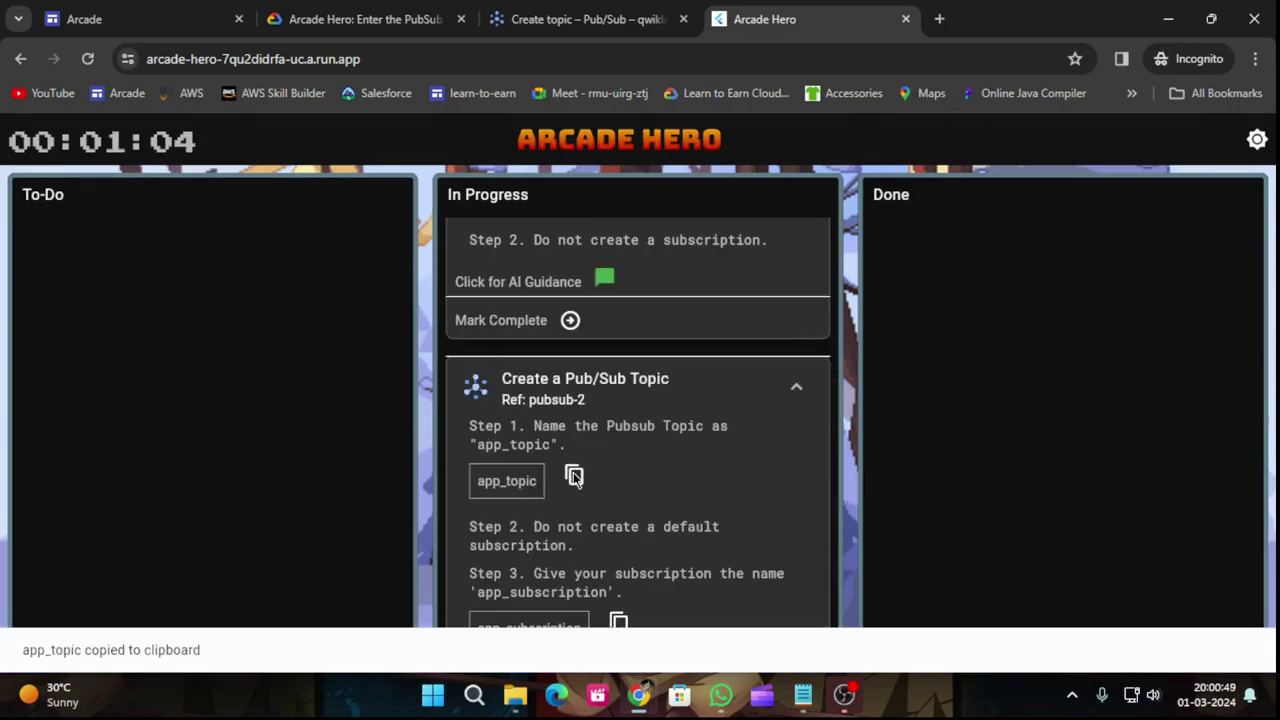
Return to the Google Cloud console and start a new Pub/Sub topic with the ID app_topic.
{"action": "left_click", "coordinate": [591, 8]}
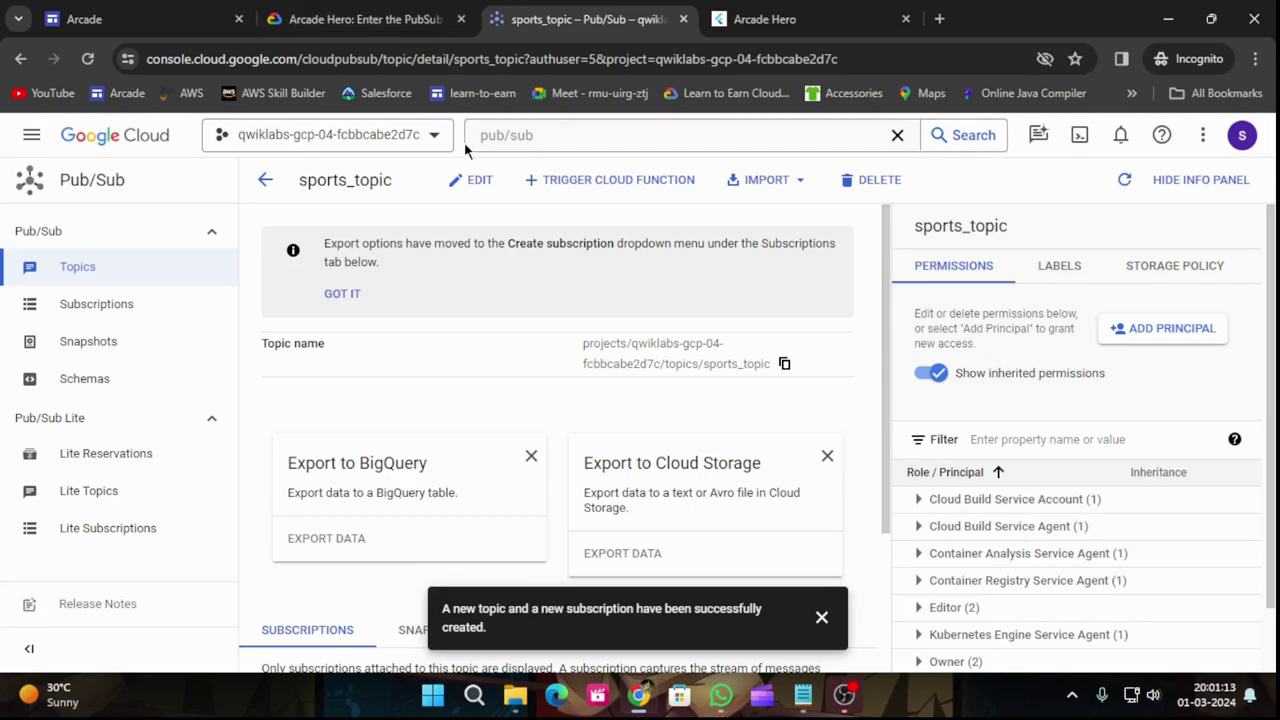
{"action": "left_click", "coordinate": [259, 186]}
{"action": "left_click", "coordinate": [405, 183]}
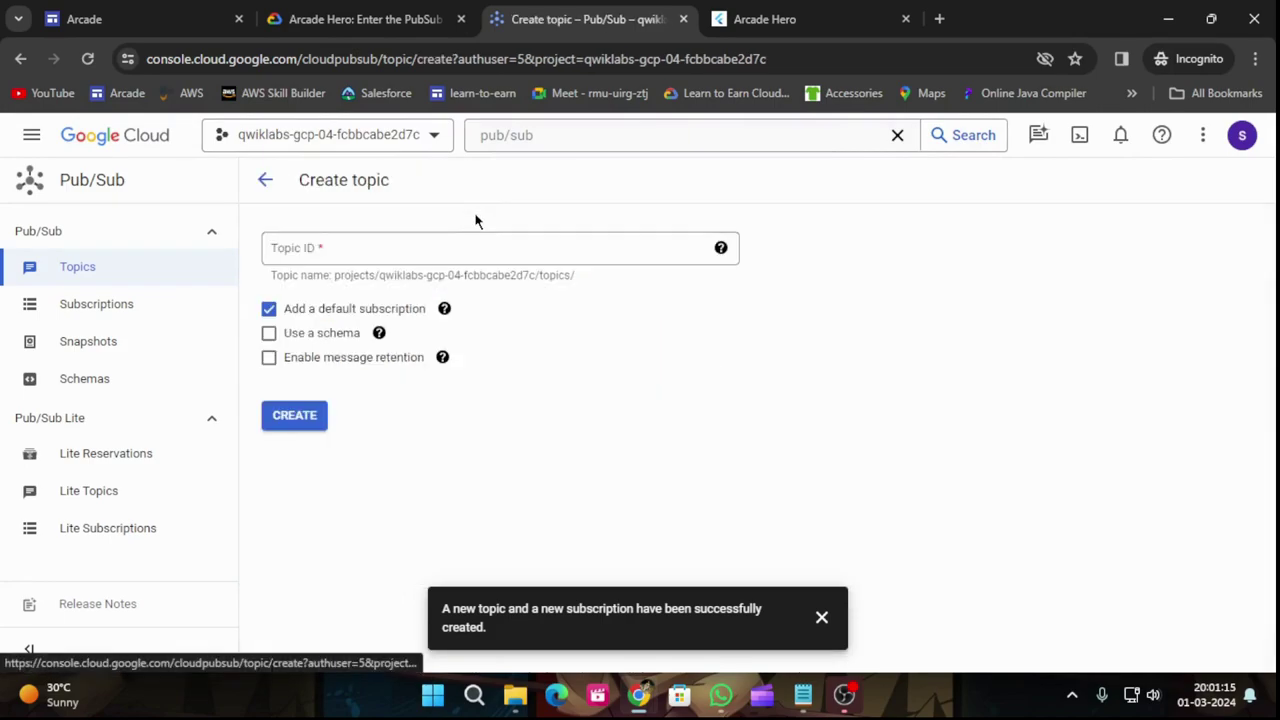
{"action": "left_click", "coordinate": [401, 253]}
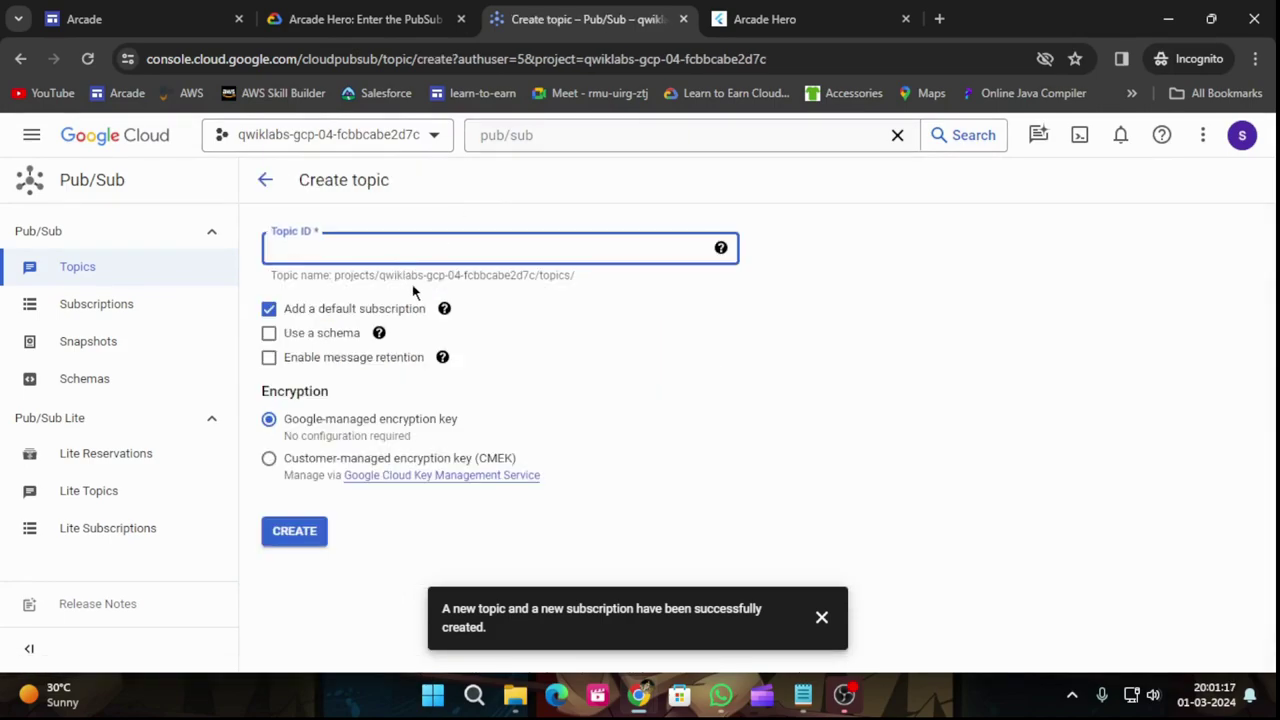
{"action": "key", "text": "ctrl+v"}
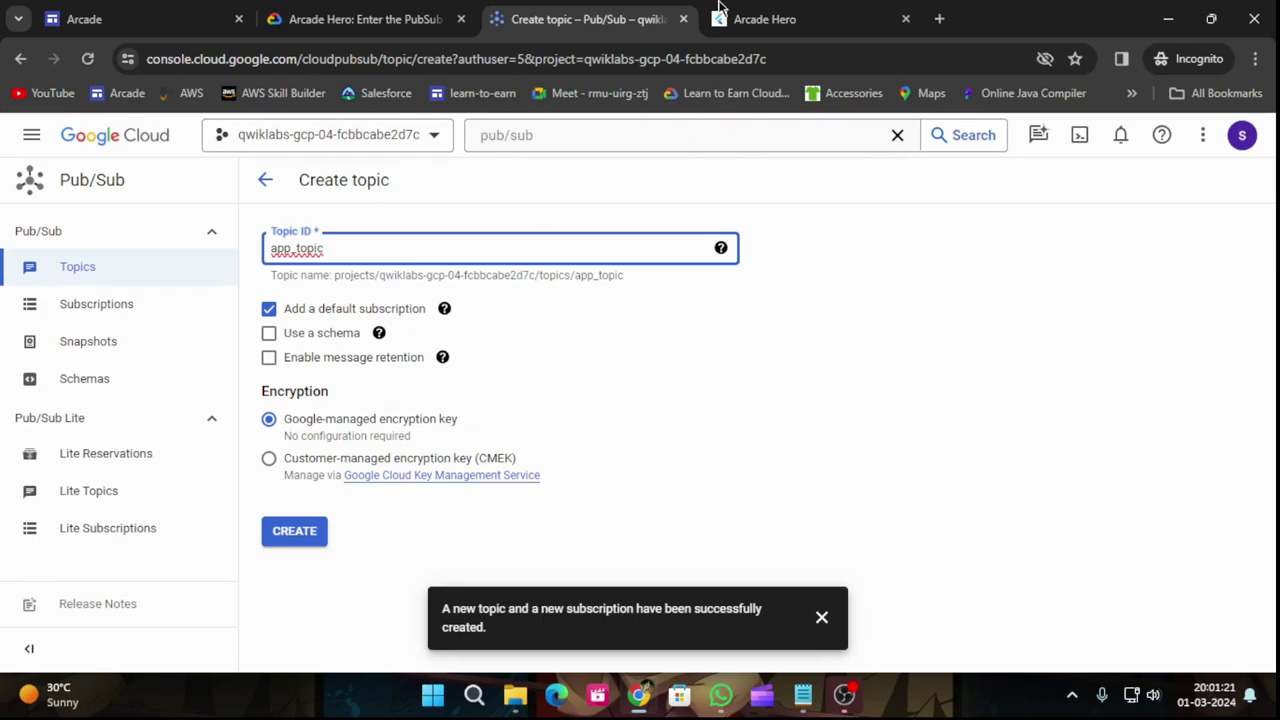
Copy the name app_subscription from the pubsub-2 task in Arcade Hero, open its AI guidance and return to the console.
{"action": "left_click", "coordinate": [765, 19]}
{"action": "scroll", "coordinate": [737, 460], "scroll_direction": "down", "scroll_amount": 1}
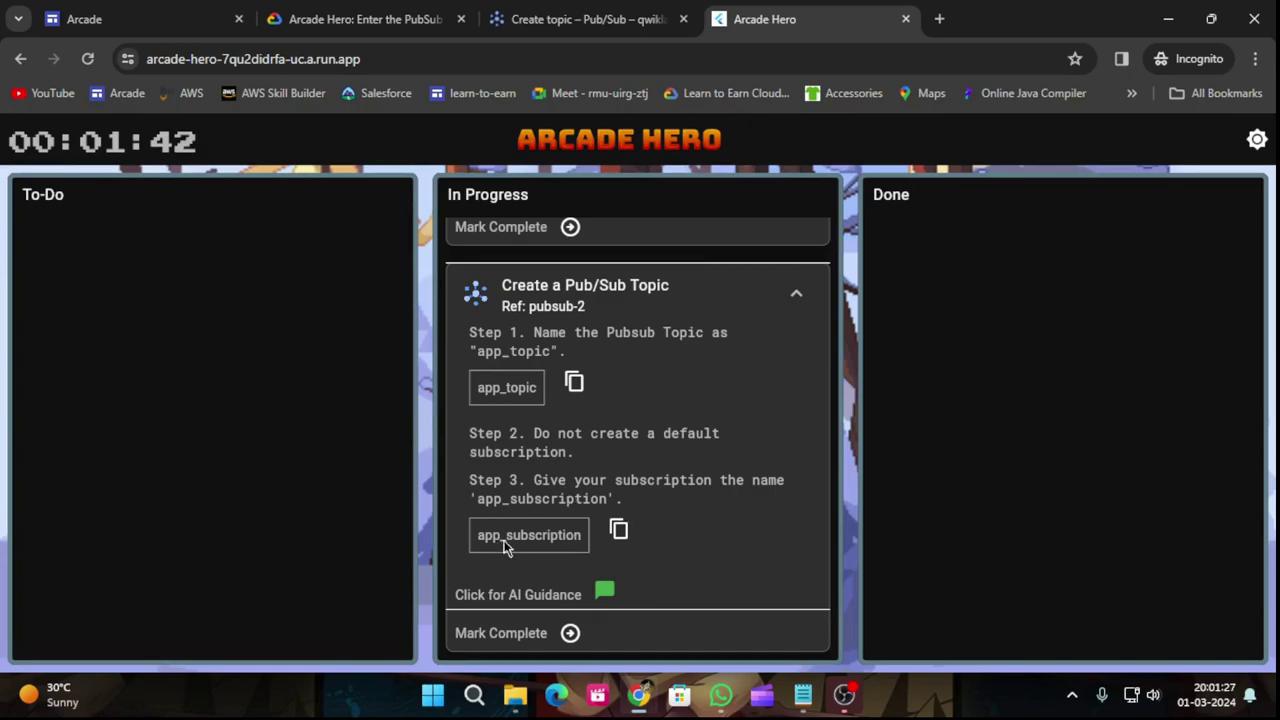
{"action": "left_click", "coordinate": [618, 531]}
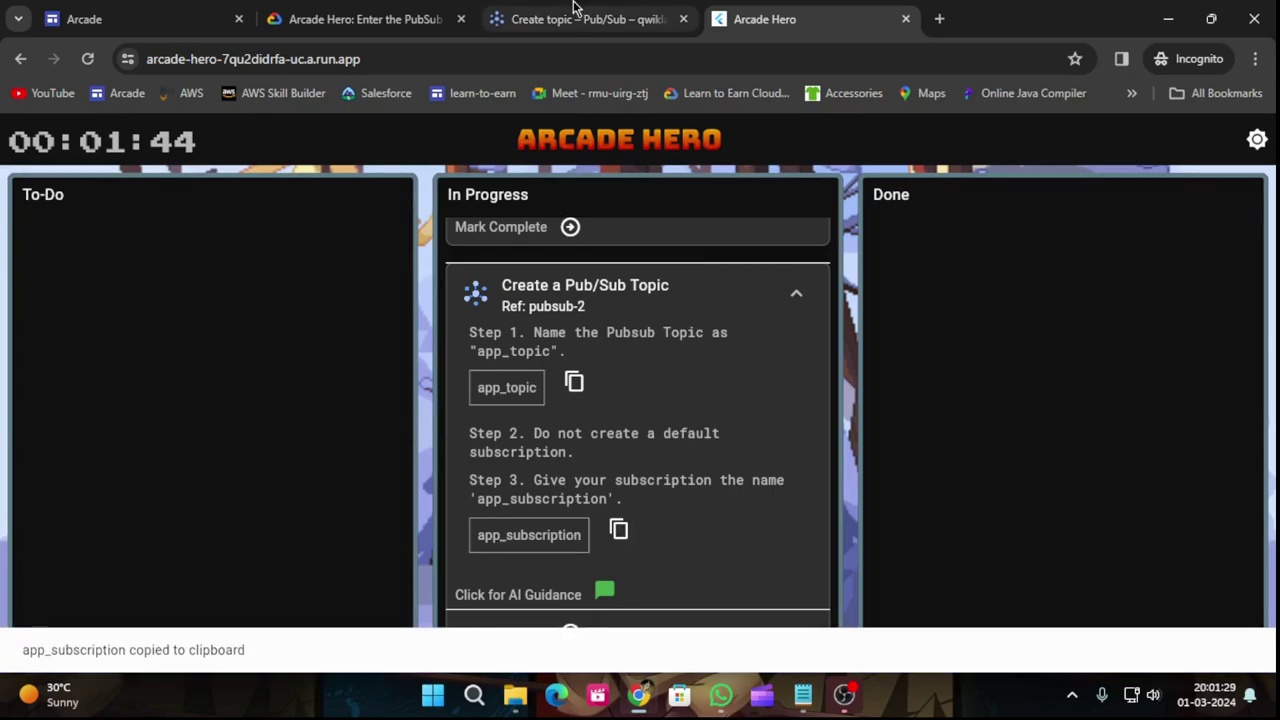
{"action": "left_click", "coordinate": [606, 591]}
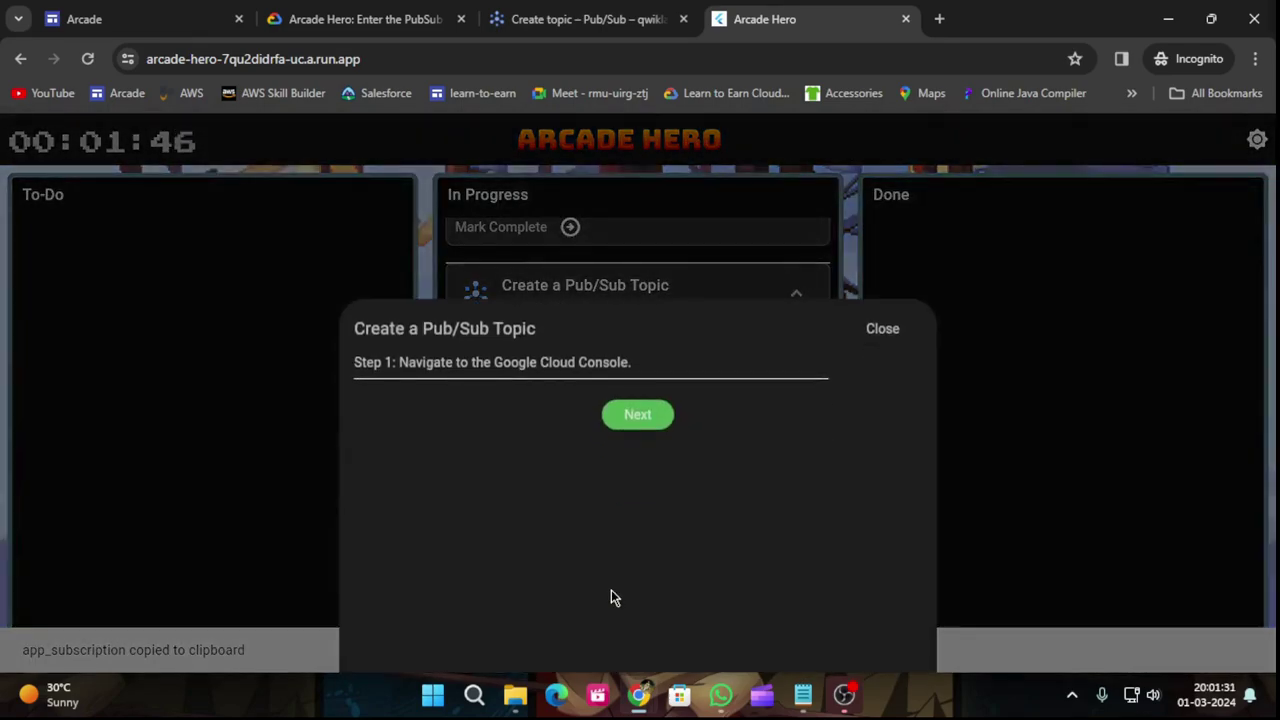
{"action": "left_click", "coordinate": [599, 8]}
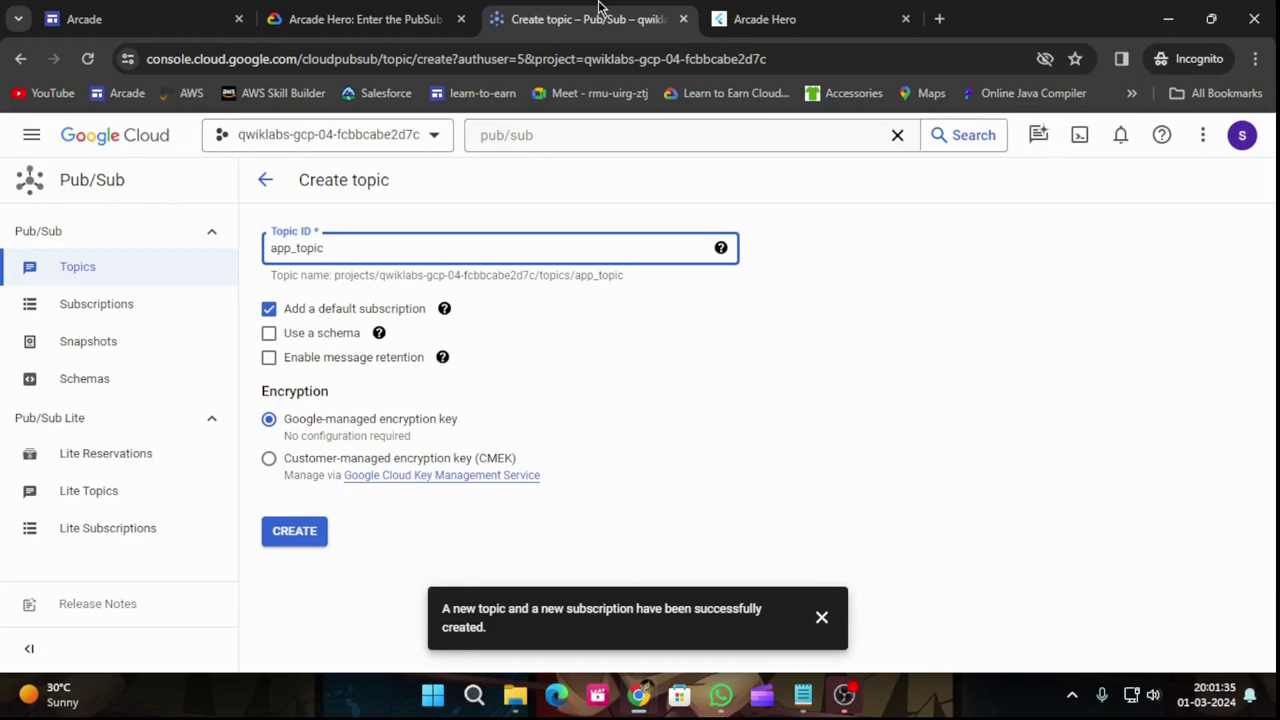
{"action": "left_click", "coordinate": [269, 309]}
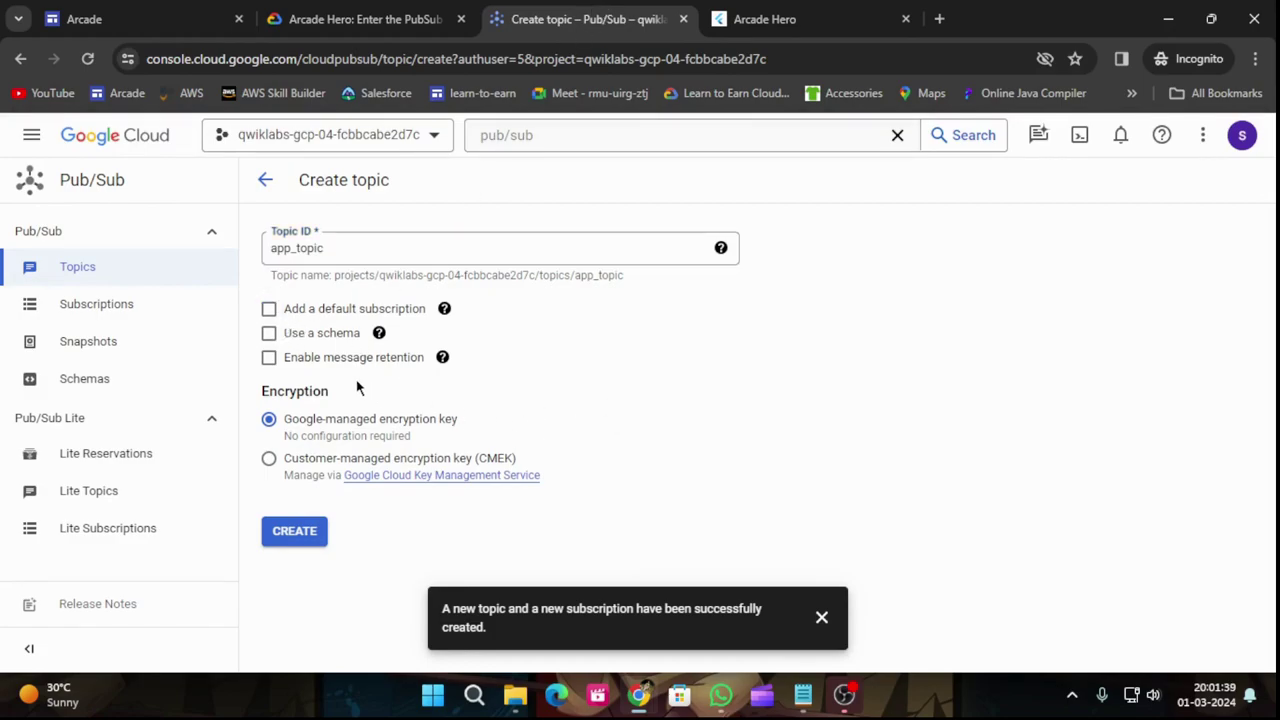
{"action": "left_click", "coordinate": [269, 333]}
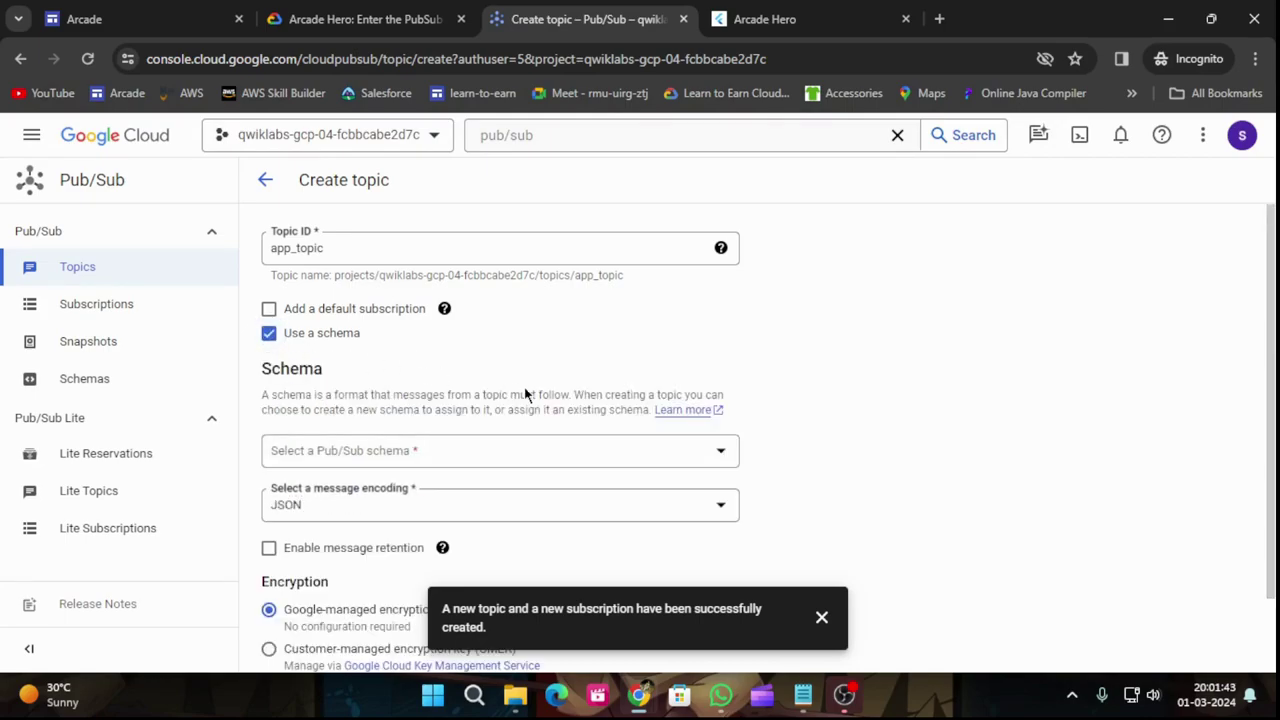
{"action": "scroll", "coordinate": [528, 395], "scroll_direction": "down", "scroll_amount": 2}
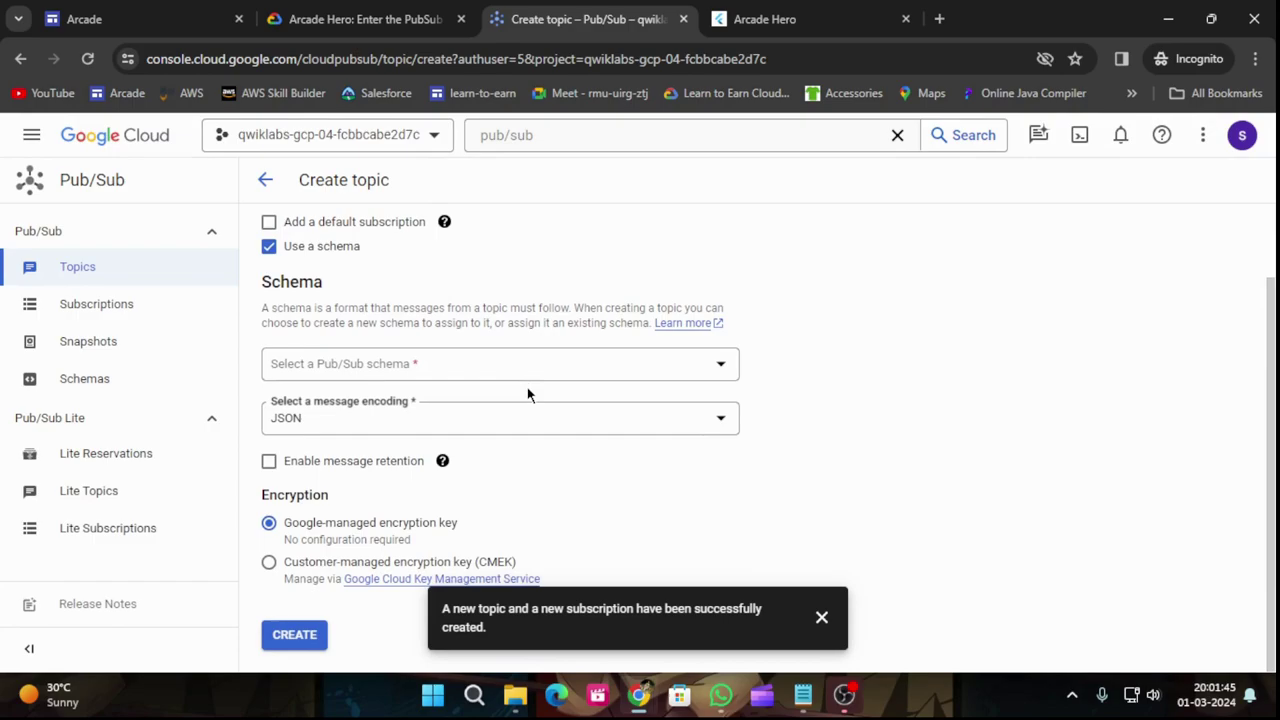
{"action": "scroll", "coordinate": [528, 395], "scroll_direction": "up", "scroll_amount": 2}
{"action": "left_click", "coordinate": [267, 309]}
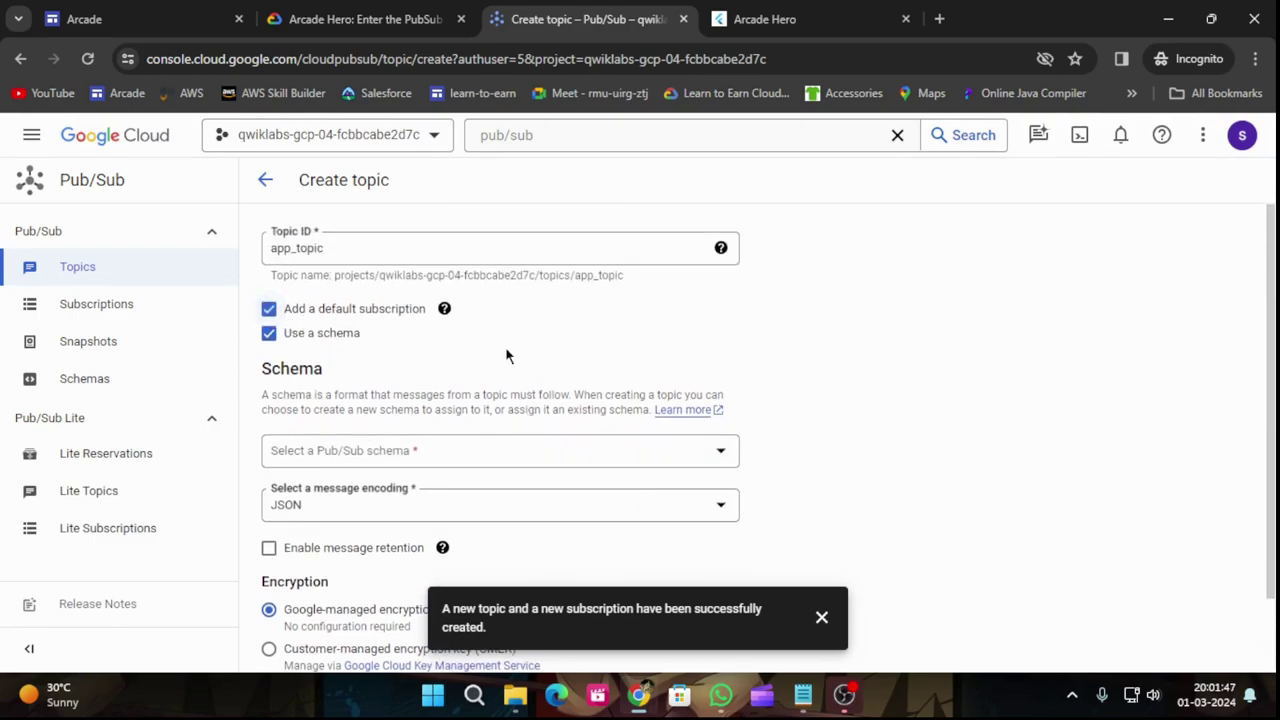
{"action": "left_click", "coordinate": [270, 335]}
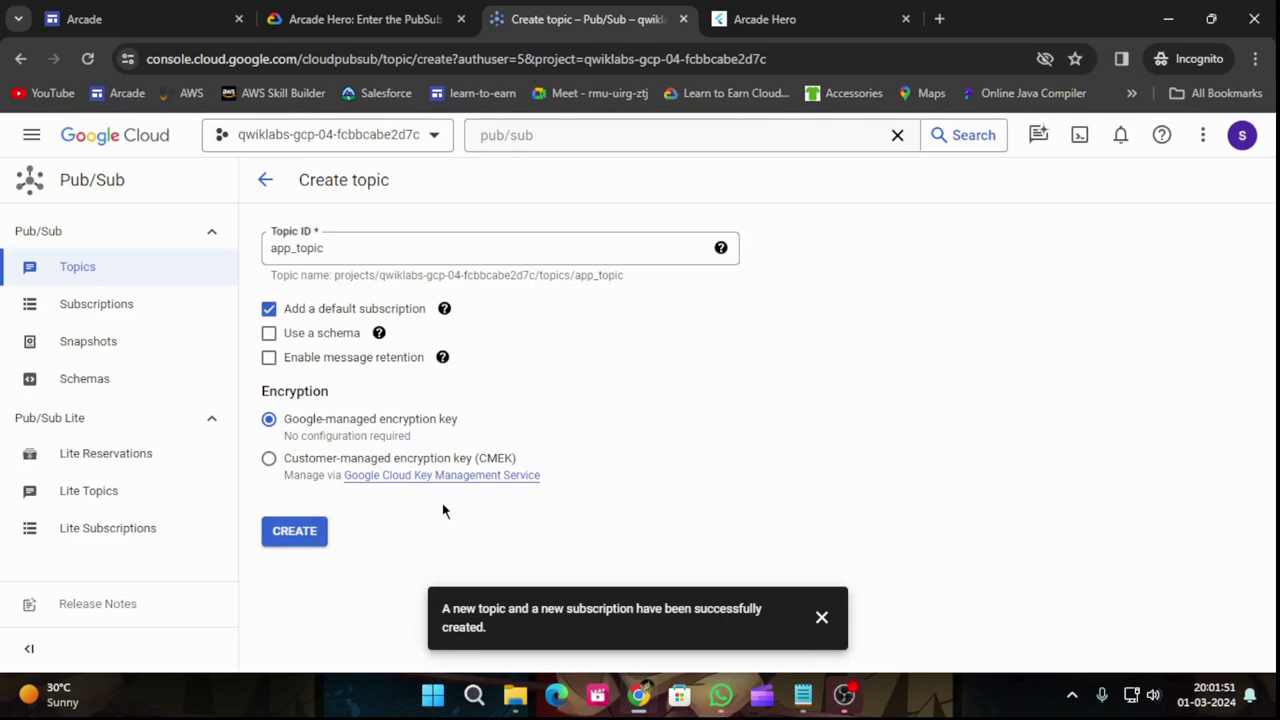
Turn off the default subscription, create the app_topic topic and dismiss the notification.
{"action": "left_click", "coordinate": [268, 309]}
{"action": "left_click", "coordinate": [300, 532]}
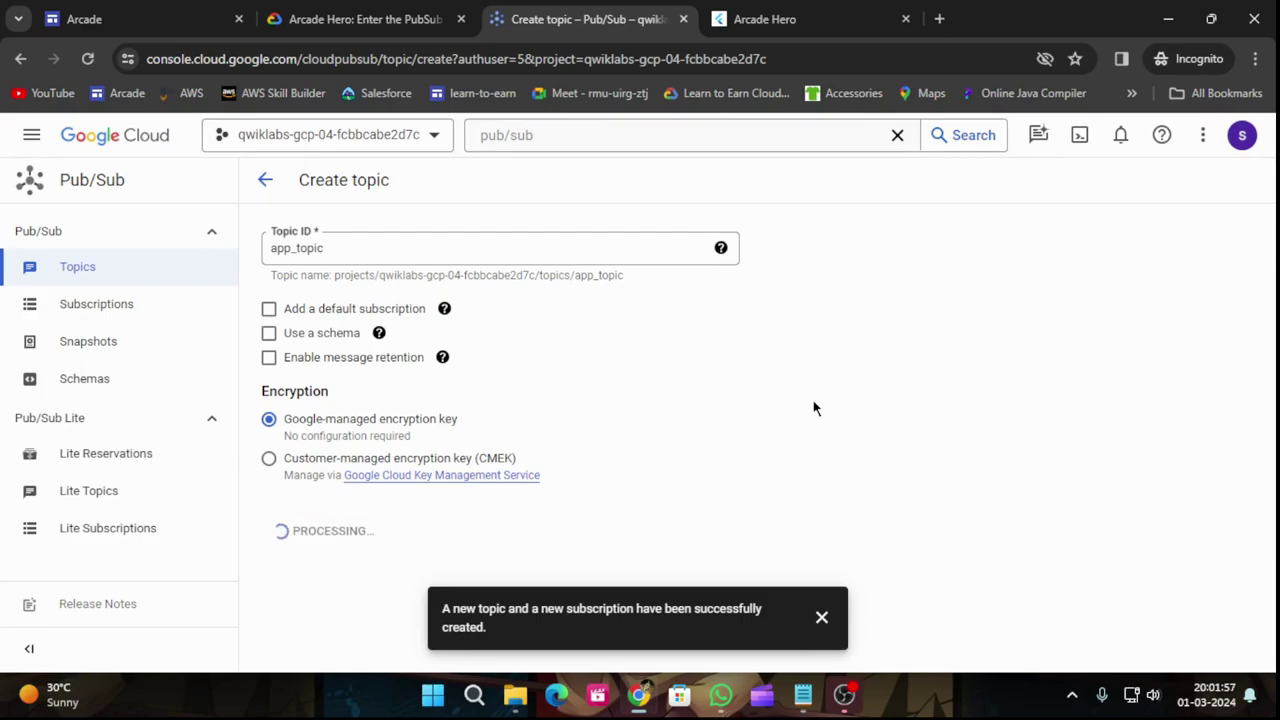
{"action": "left_click", "coordinate": [821, 618]}
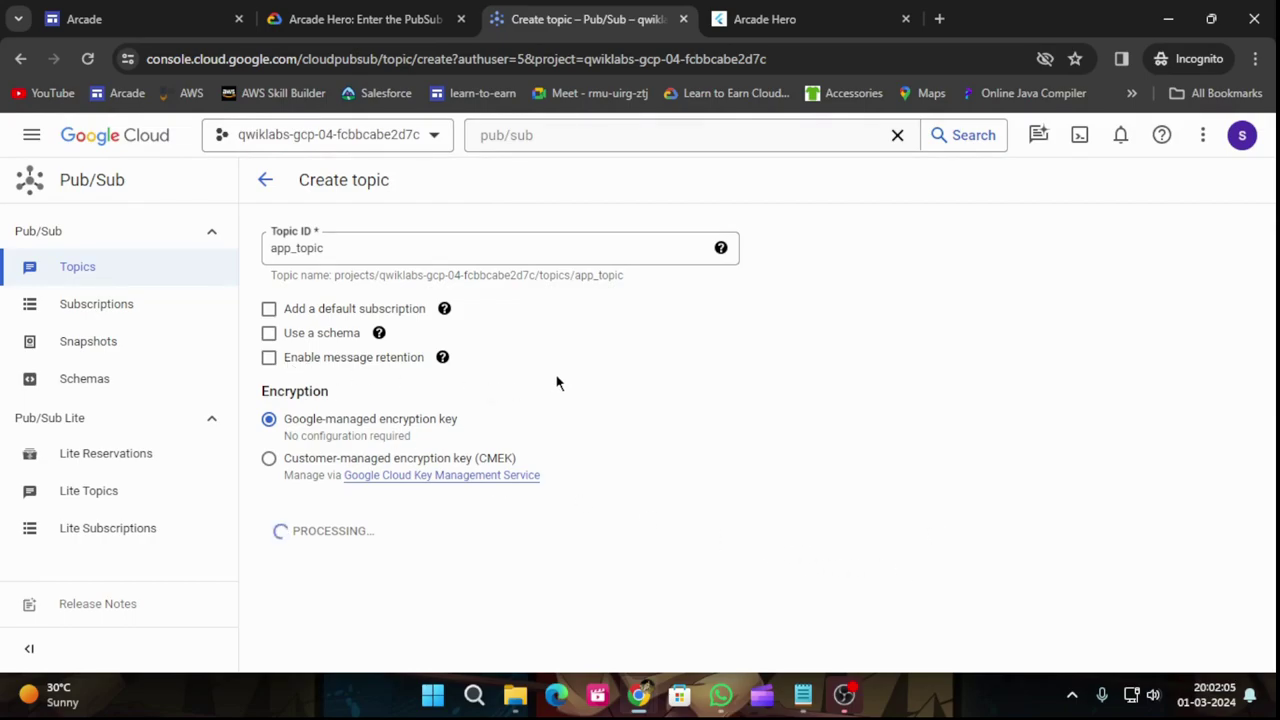
Close the AI guidance in Arcade Hero, copy the subscription name app_subscription and return to the Google Cloud console.
{"action": "left_click", "coordinate": [760, 14]}
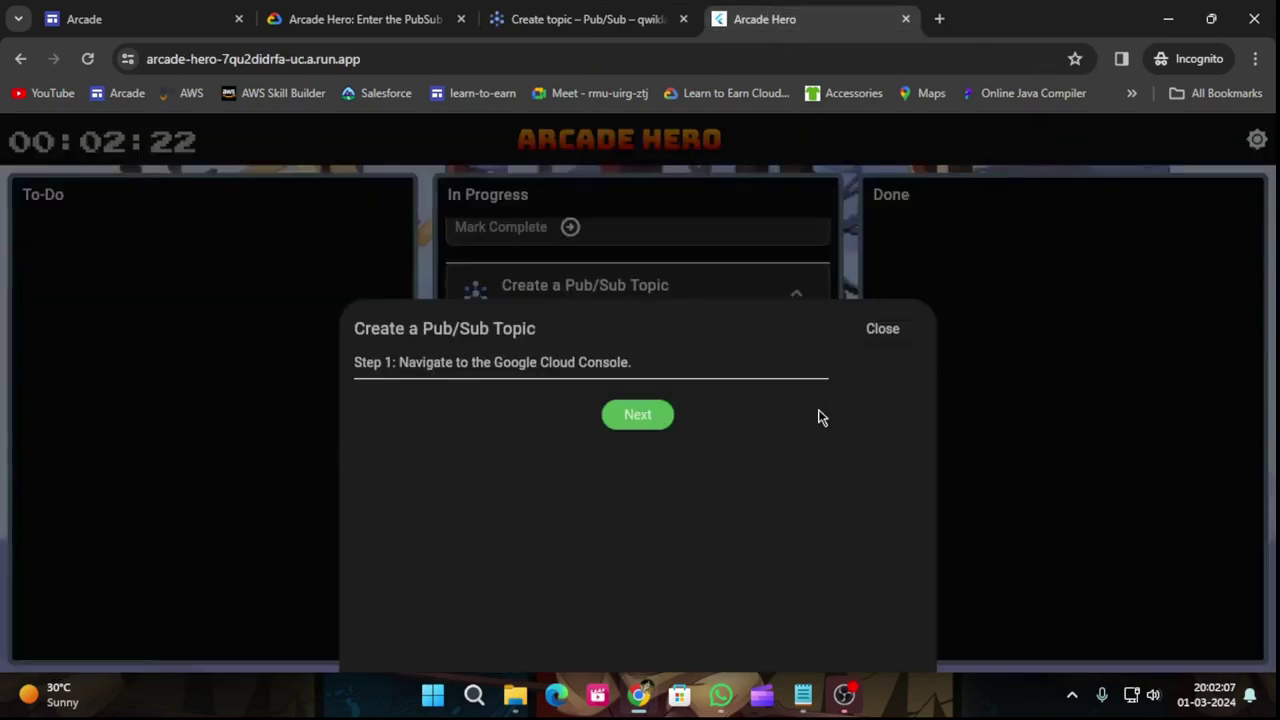
{"action": "left_click", "coordinate": [855, 338]}
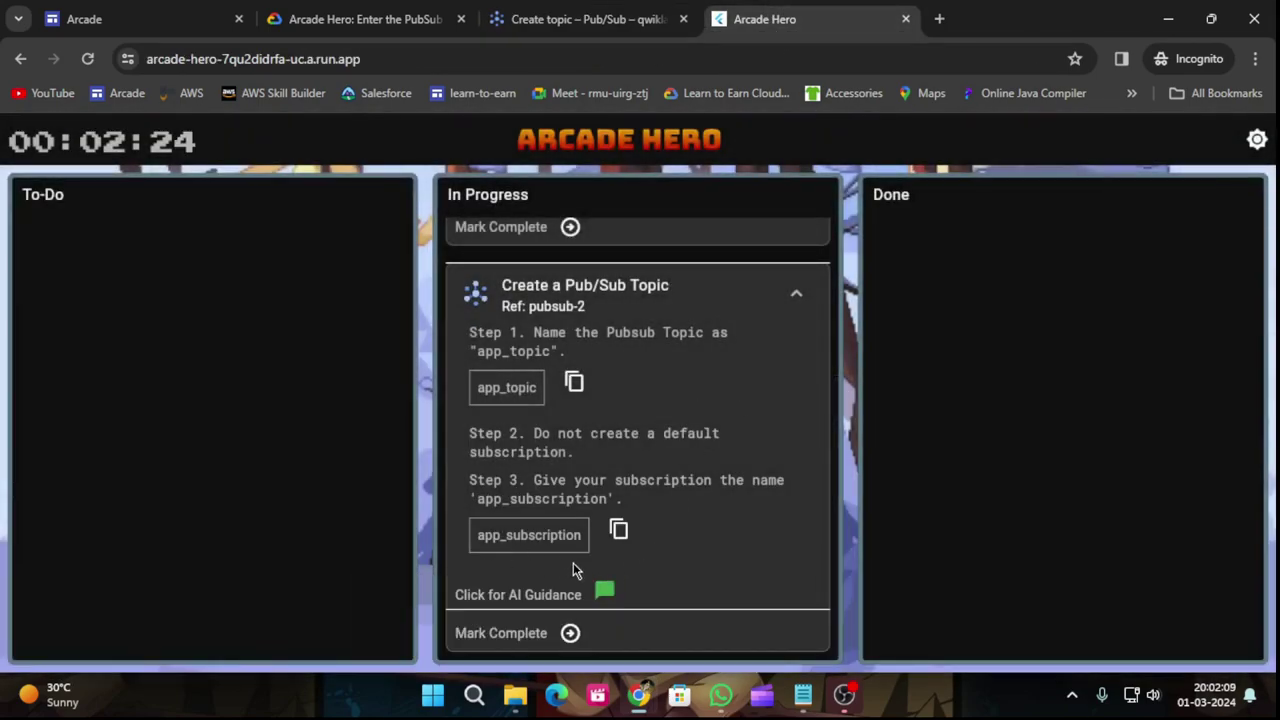
{"action": "left_click", "coordinate": [618, 530]}
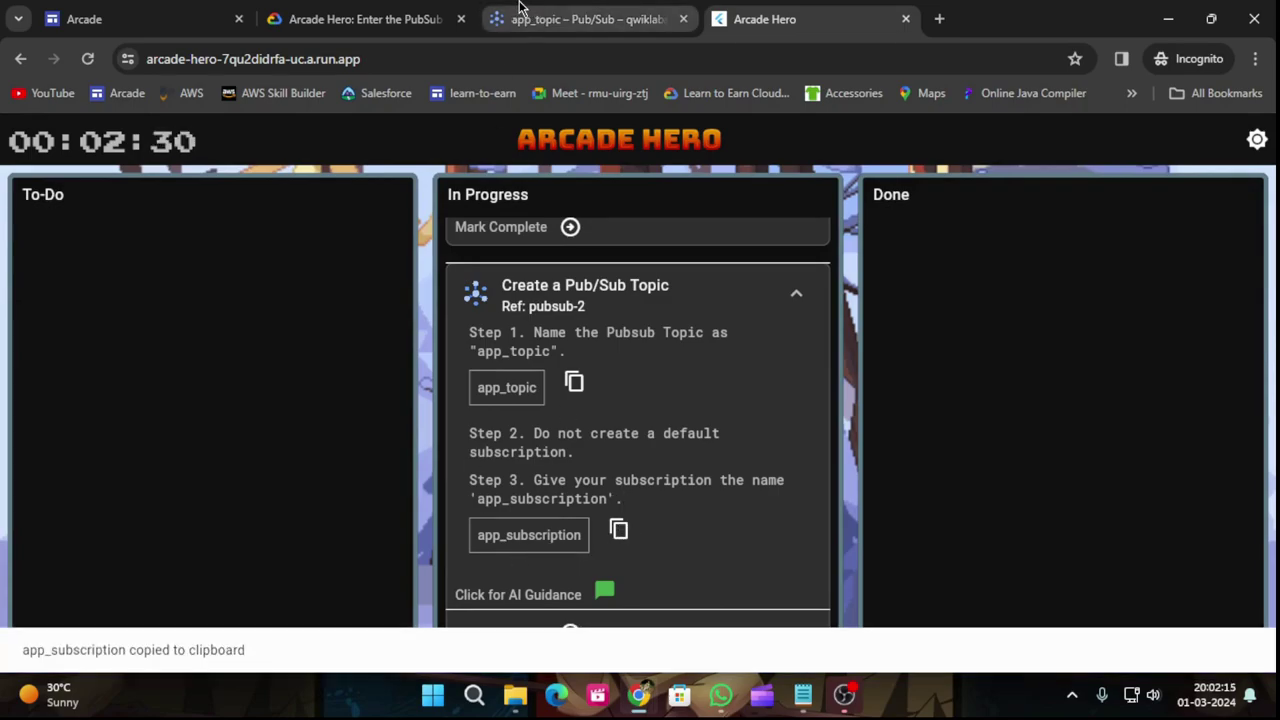
{"action": "left_click", "coordinate": [580, 19]}
{"action": "left_click", "coordinate": [30, 316]}
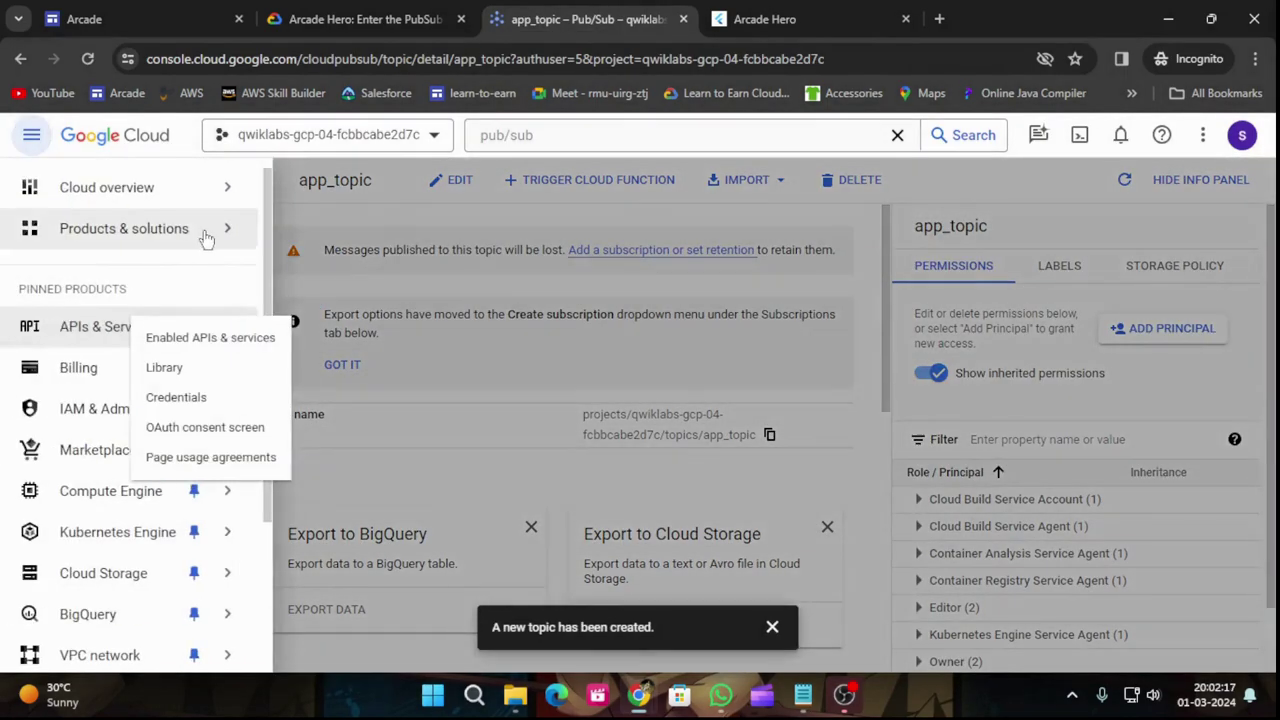
{"action": "mouse_move", "coordinate": [246, 229]}
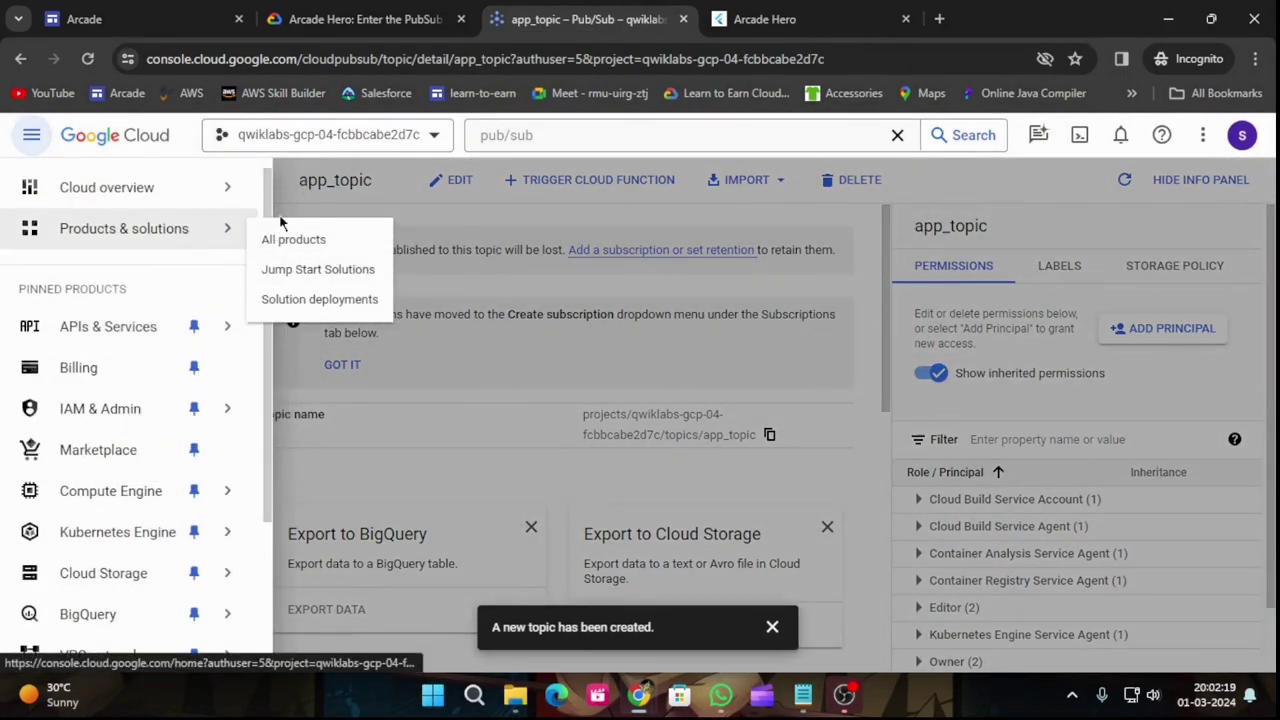
{"action": "left_click", "coordinate": [772, 627]}
{"action": "left_click", "coordinate": [772, 627]}
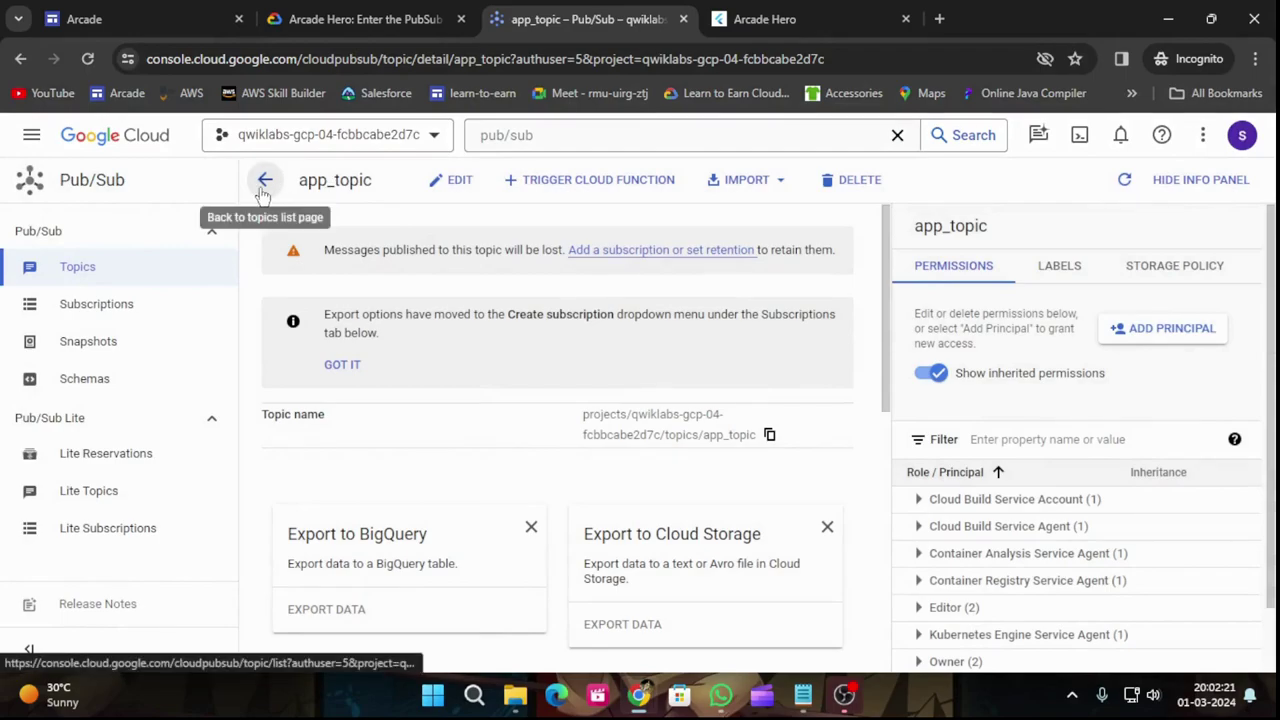
Go to the Pub/Sub subscriptions list and start a new subscription with the ID app_subscription.
{"action": "left_click", "coordinate": [263, 179]}
{"action": "left_click", "coordinate": [143, 305]}
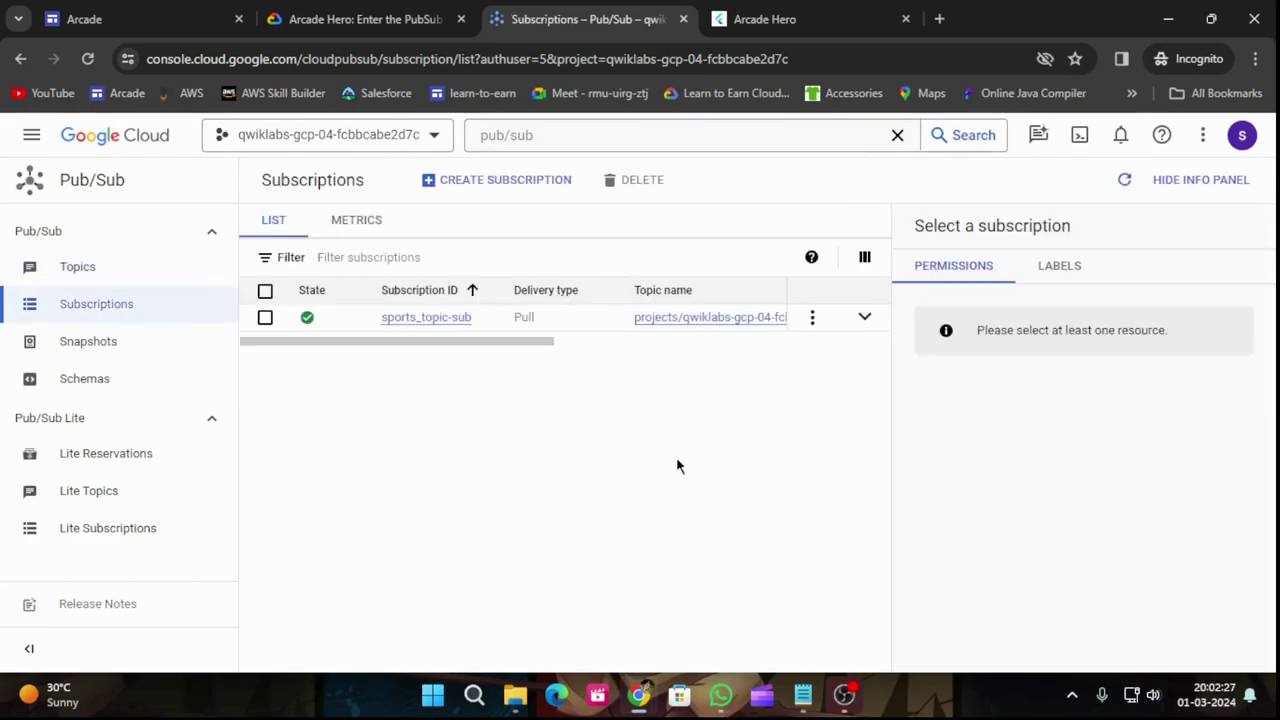
{"action": "left_click", "coordinate": [528, 185]}
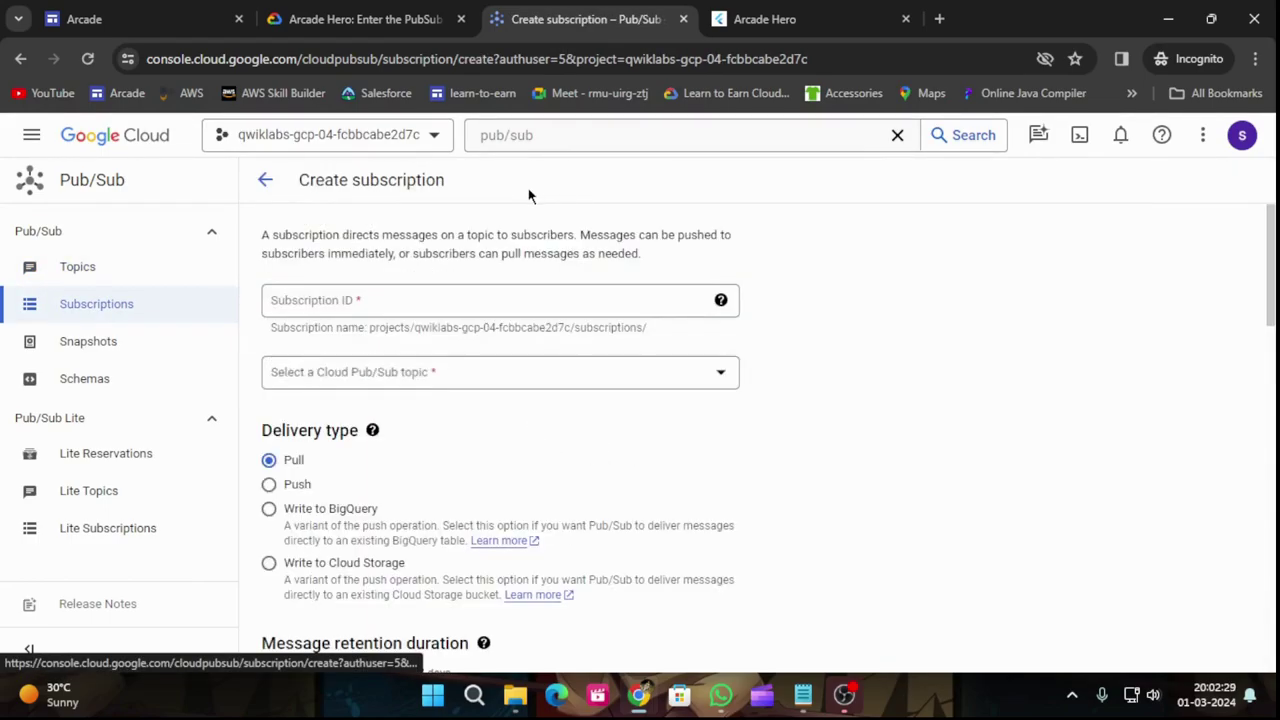
{"action": "left_click", "coordinate": [481, 299]}
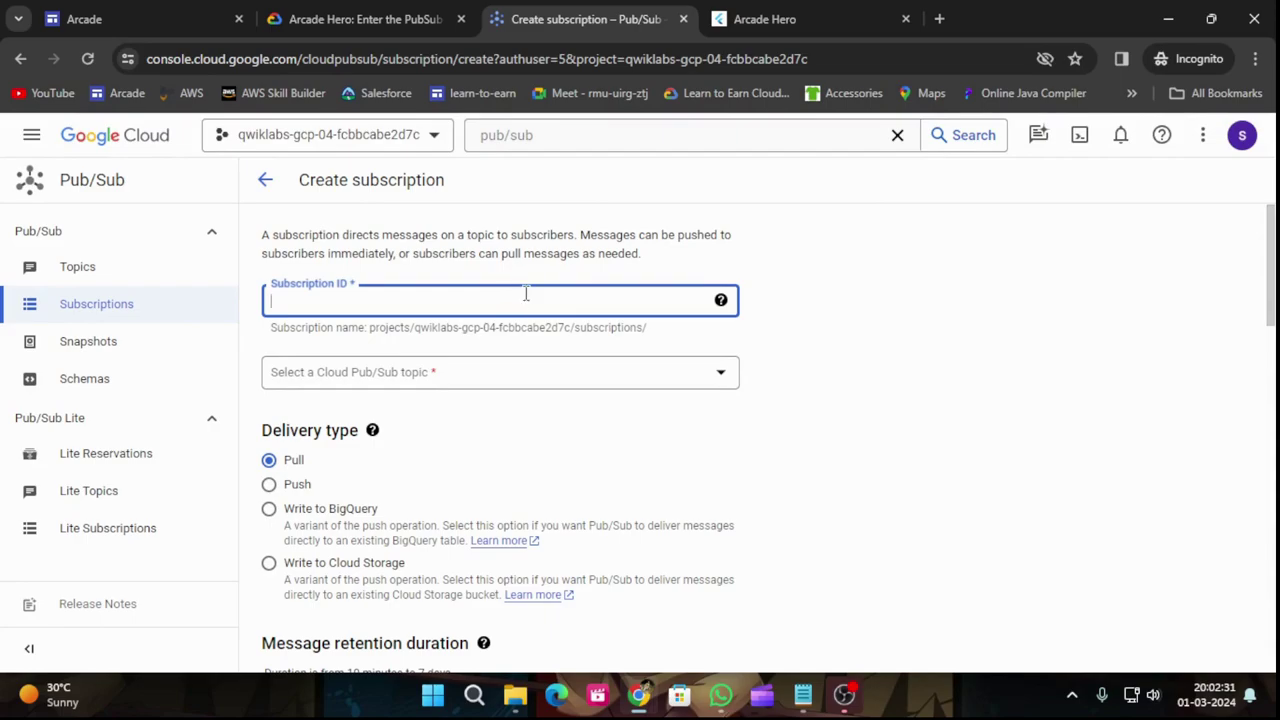
{"action": "key", "text": "ctrl+v"}
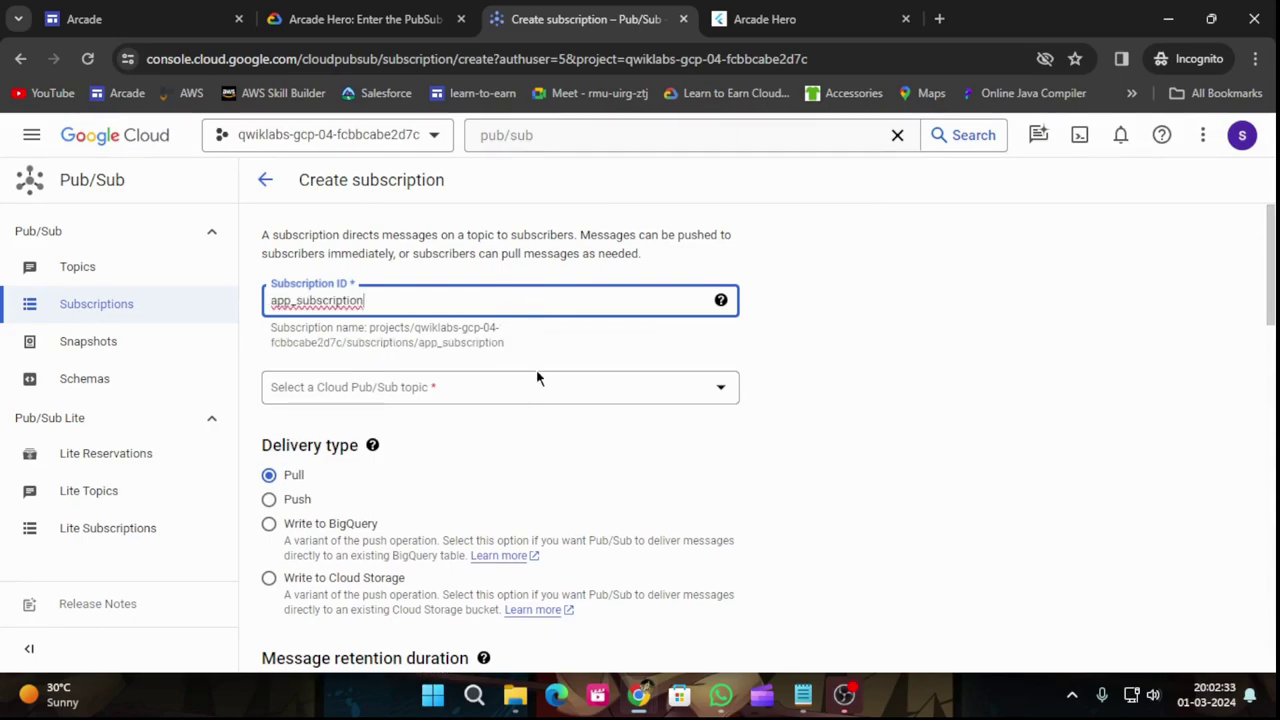
Select app_topic as the subscription's topic, check the pubsub-2 task in Arcade Hero and create the subscription.
{"action": "left_click", "coordinate": [457, 395]}
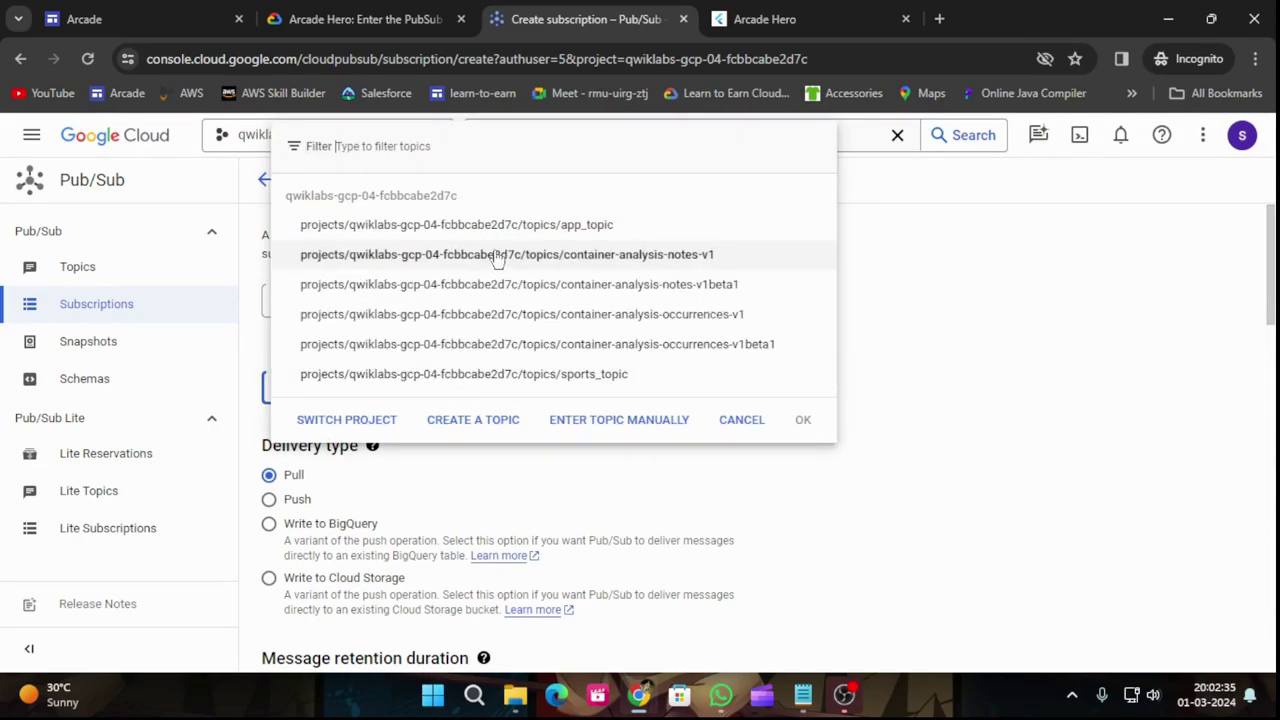
{"action": "left_click", "coordinate": [628, 230]}
{"action": "left_click", "coordinate": [752, 12]}
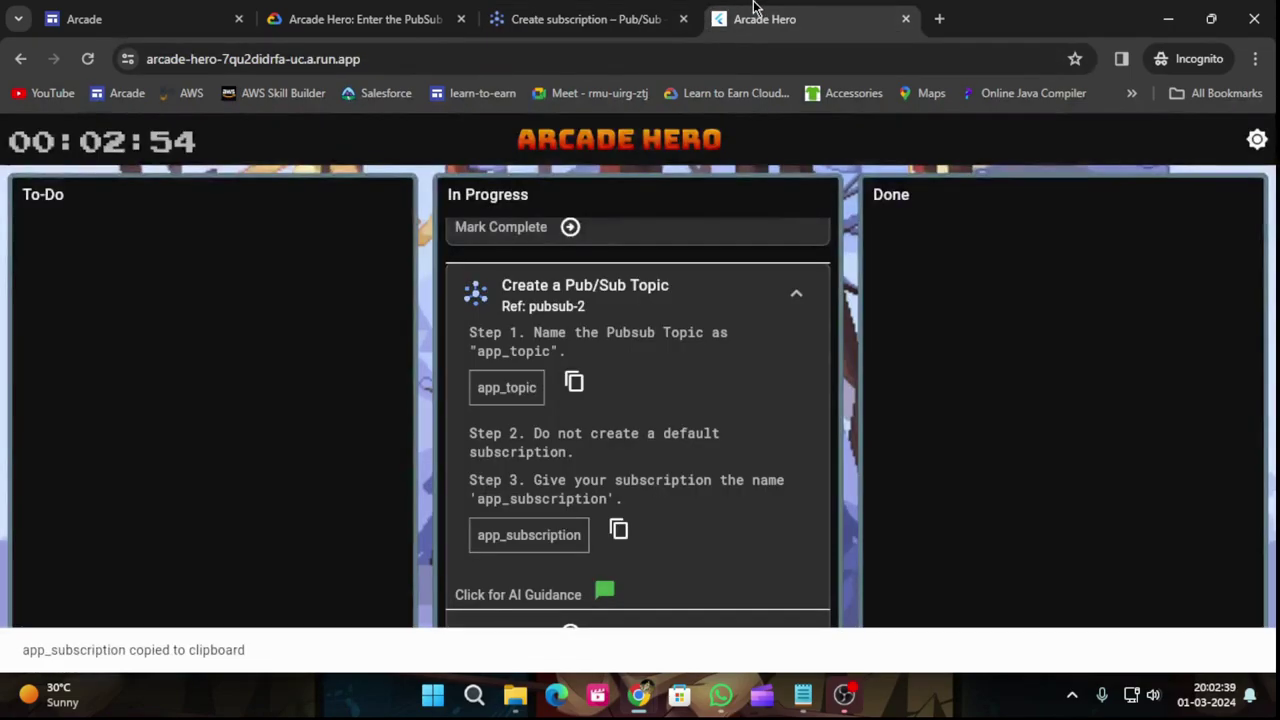
{"action": "left_click", "coordinate": [500, 17]}
{"action": "scroll", "coordinate": [554, 440], "scroll_direction": "down", "scroll_amount": 15}
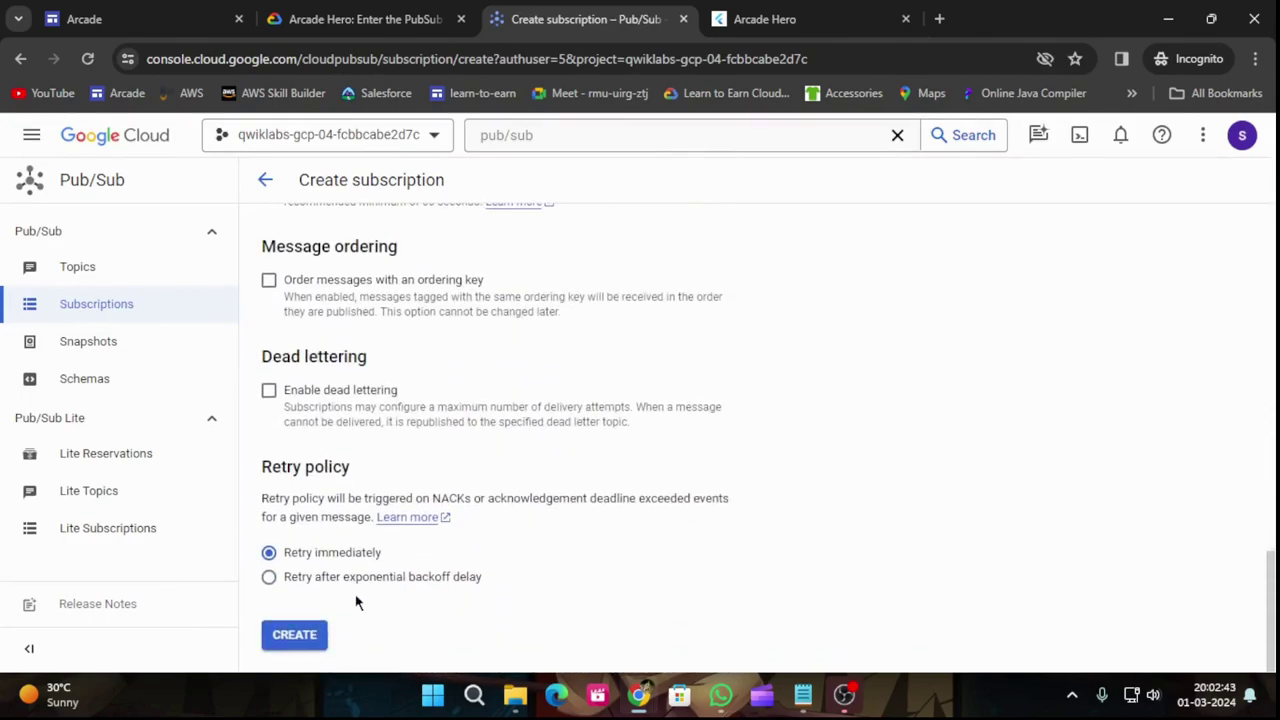
{"action": "left_click", "coordinate": [299, 648]}
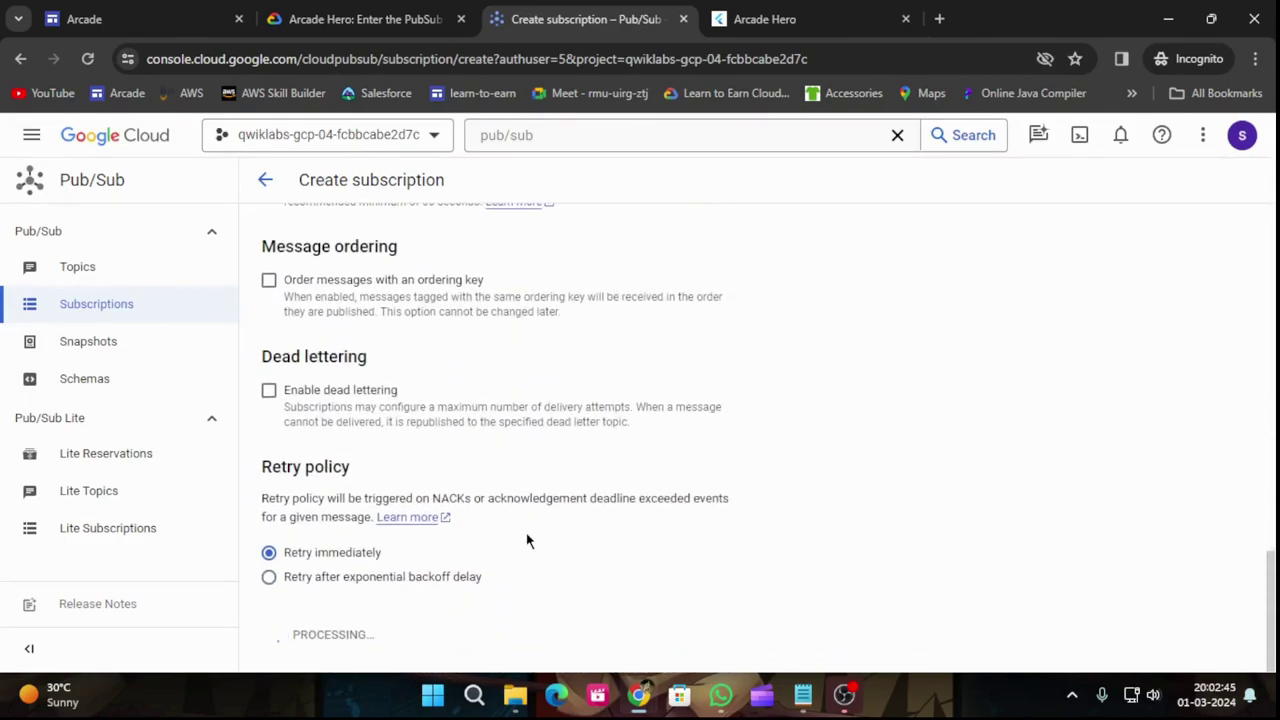
Mark the pubsub-2 task complete in Arcade Hero and reopen it.
{"action": "left_click", "coordinate": [830, 12]}
{"action": "left_click", "coordinate": [566, 636]}
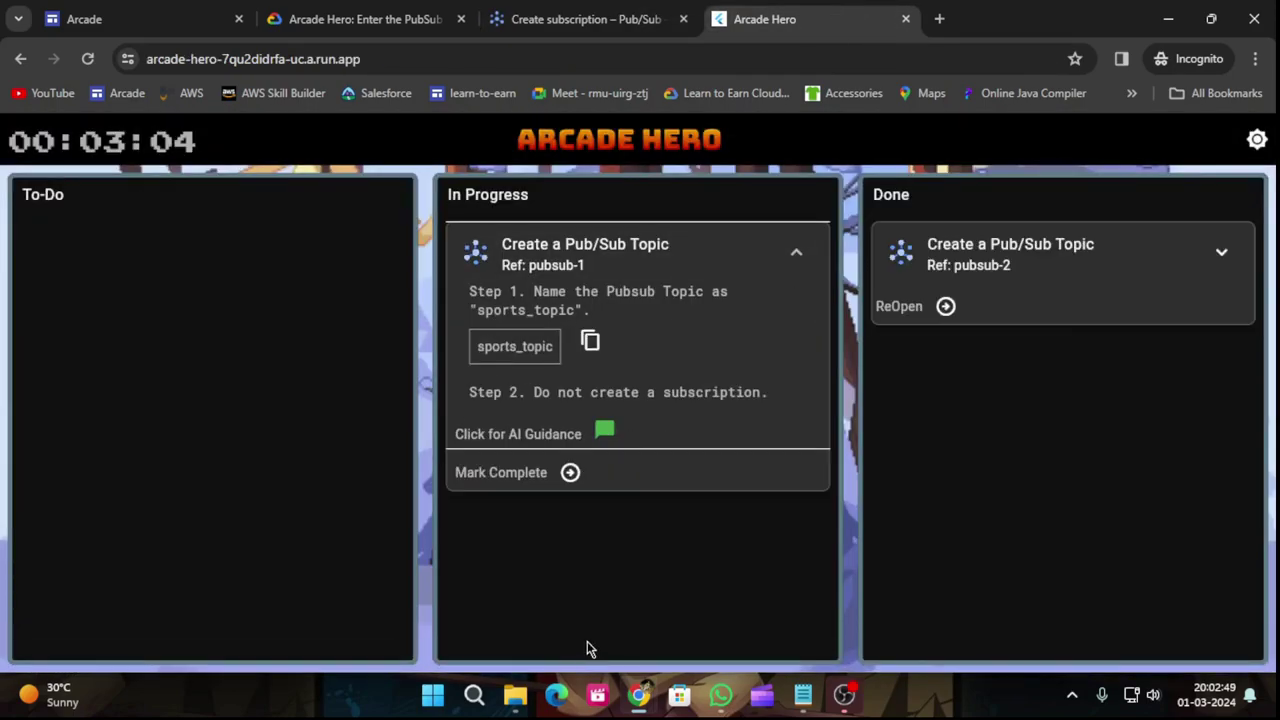
{"action": "left_click", "coordinate": [945, 307]}
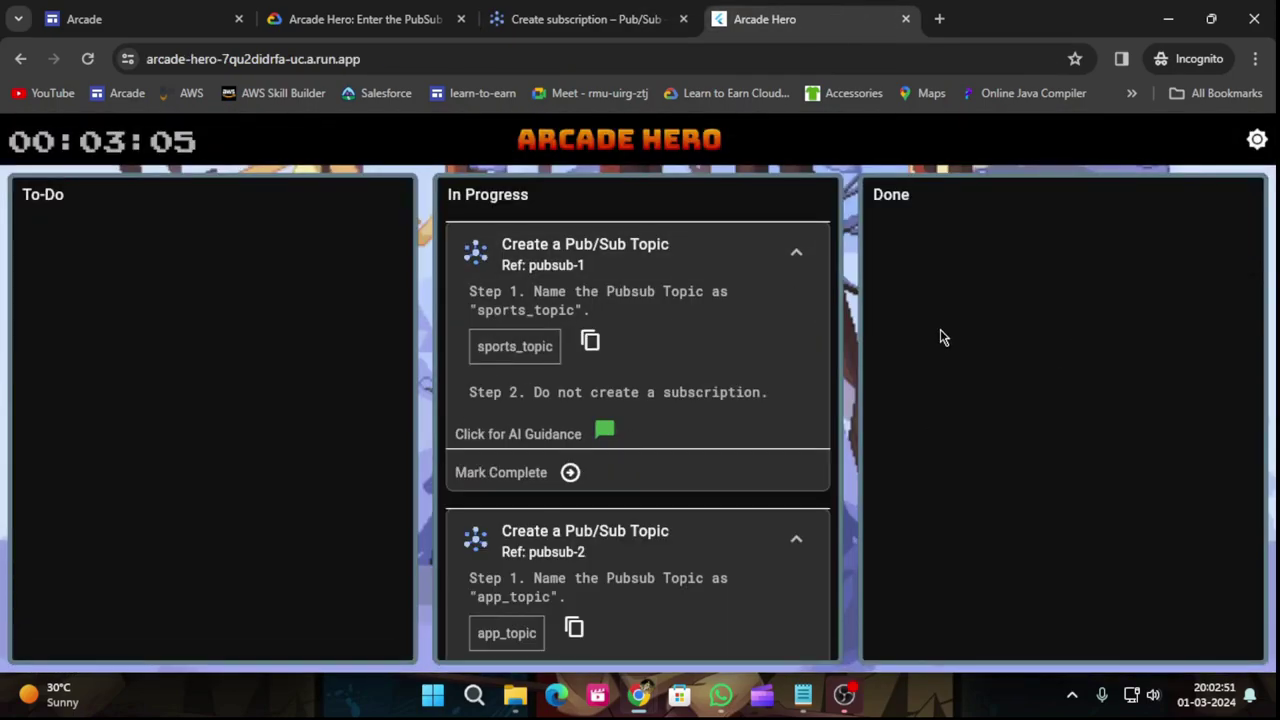
Return the Google Cloud console to the subscriptions list, and go back from the lab page to the Level 3: GenAIus Heroes game.
{"action": "left_click", "coordinate": [519, 10]}
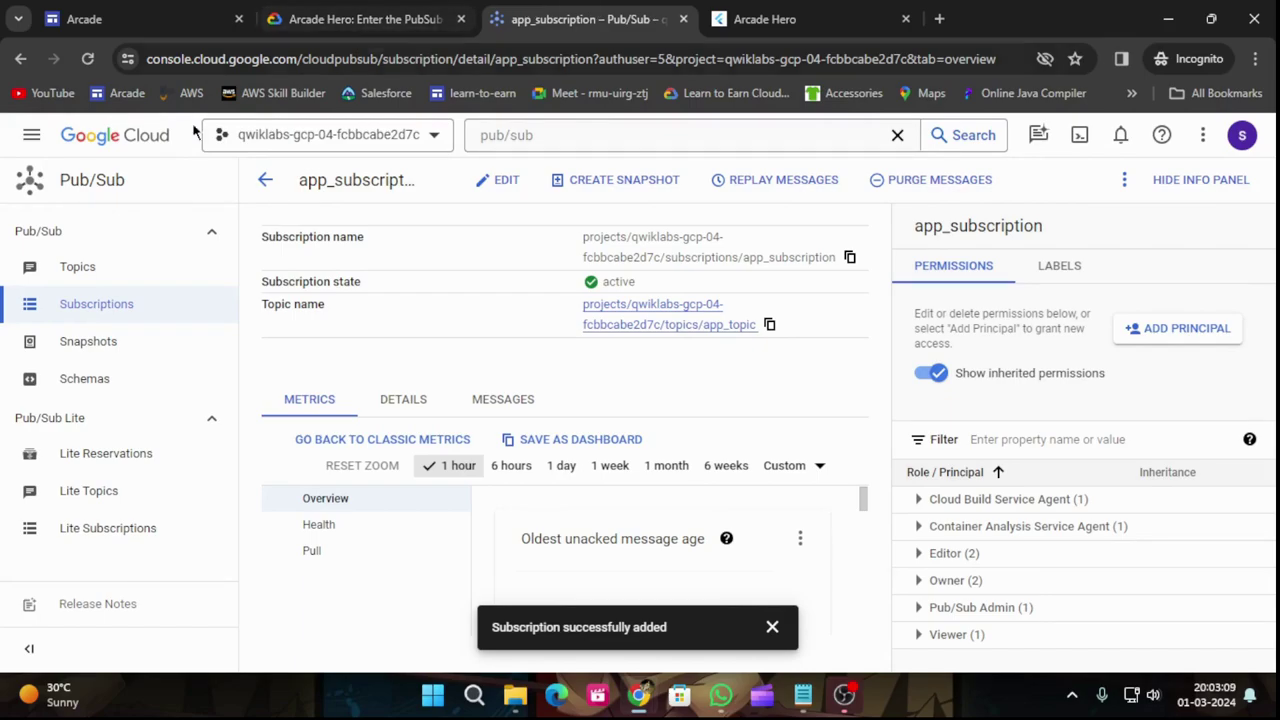
{"action": "left_click", "coordinate": [265, 179]}
{"action": "left_click", "coordinate": [360, 19]}
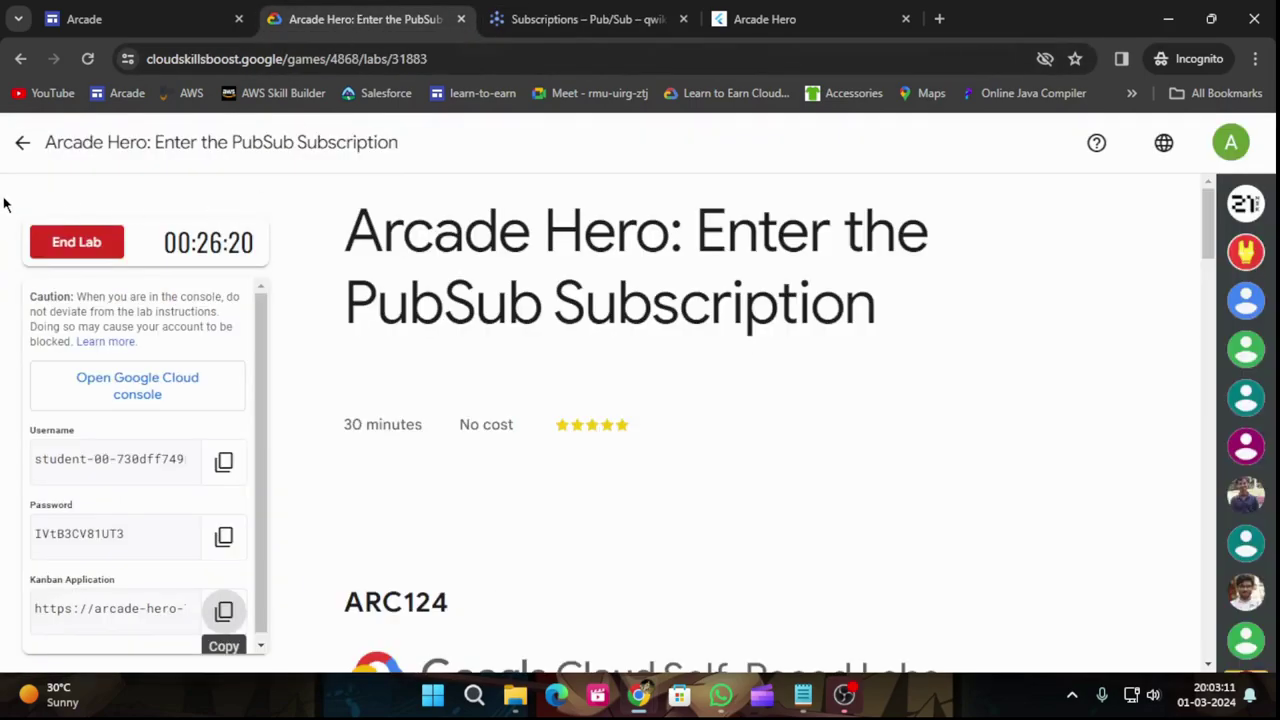
{"action": "left_click", "coordinate": [22, 142]}
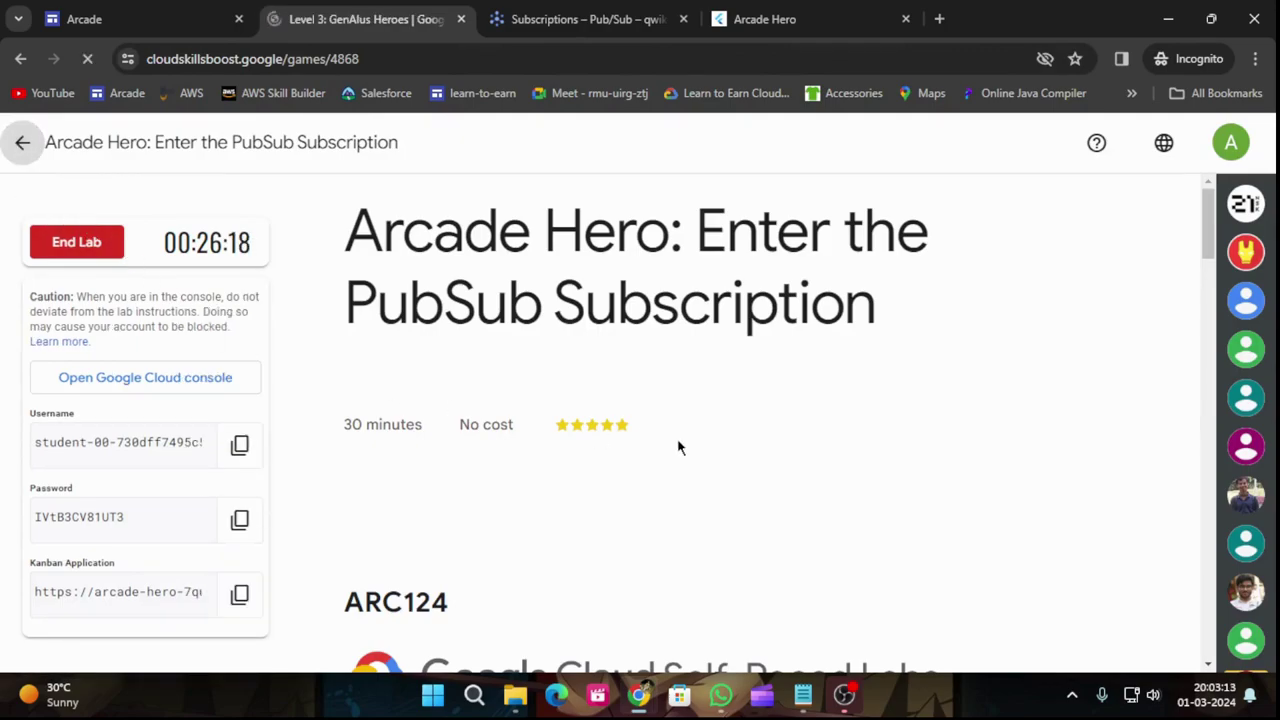
Expand the Go Arcade Heroes! module, reopen the lab Arcade Hero: Enter the PubSub Subscription and read through its instructions.
{"action": "scroll", "coordinate": [666, 457], "scroll_direction": "down", "scroll_amount": 10}
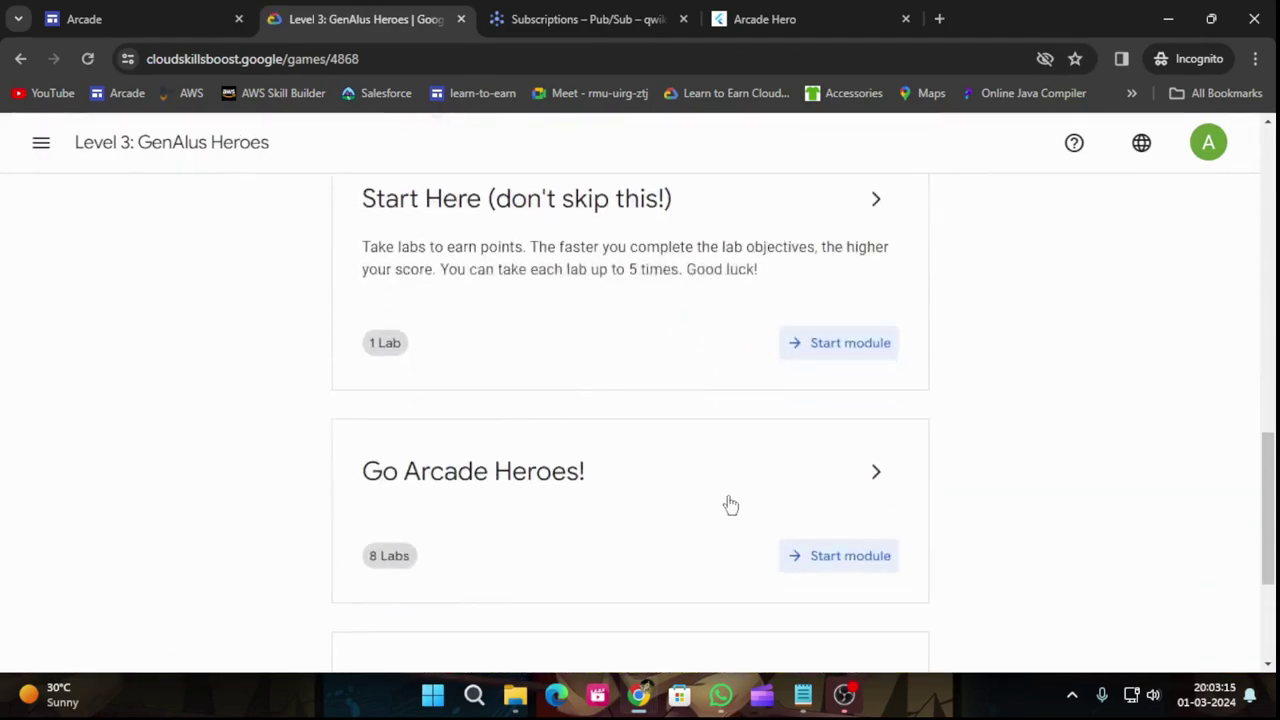
{"action": "left_click", "coordinate": [874, 471]}
{"action": "left_click", "coordinate": [557, 502]}
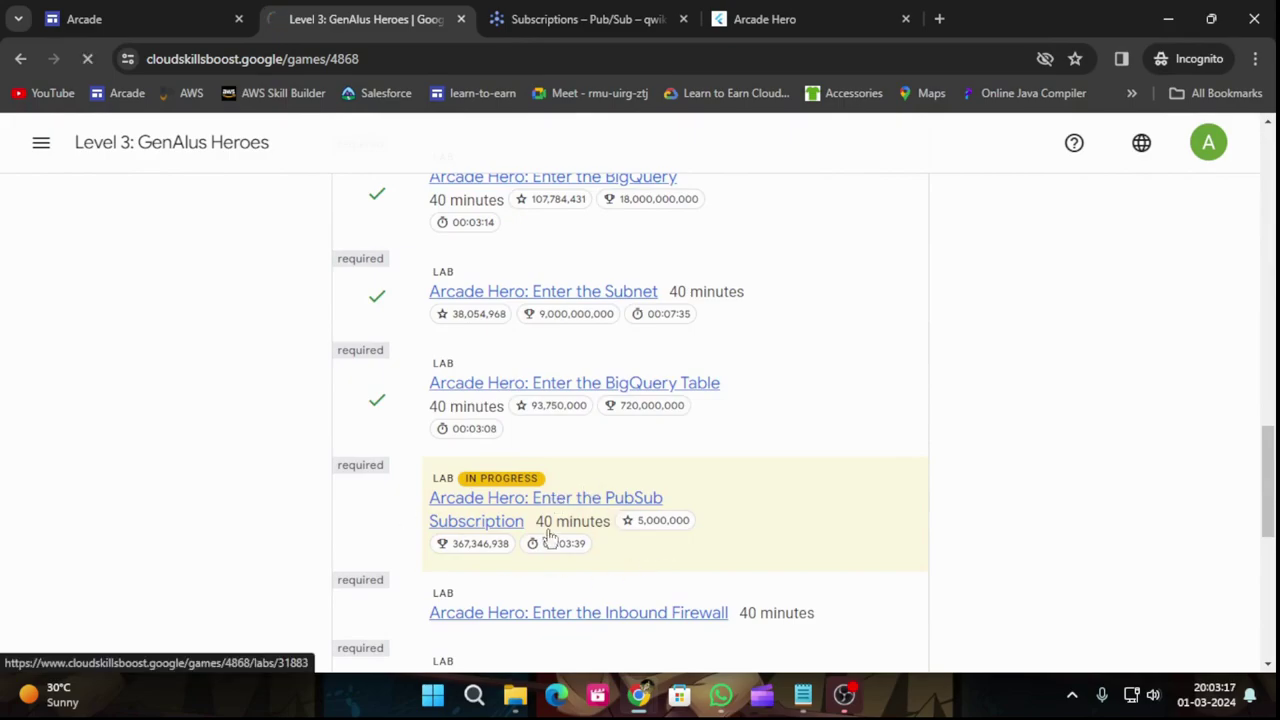
{"action": "scroll", "coordinate": [551, 522], "scroll_direction": "down", "scroll_amount": 15}
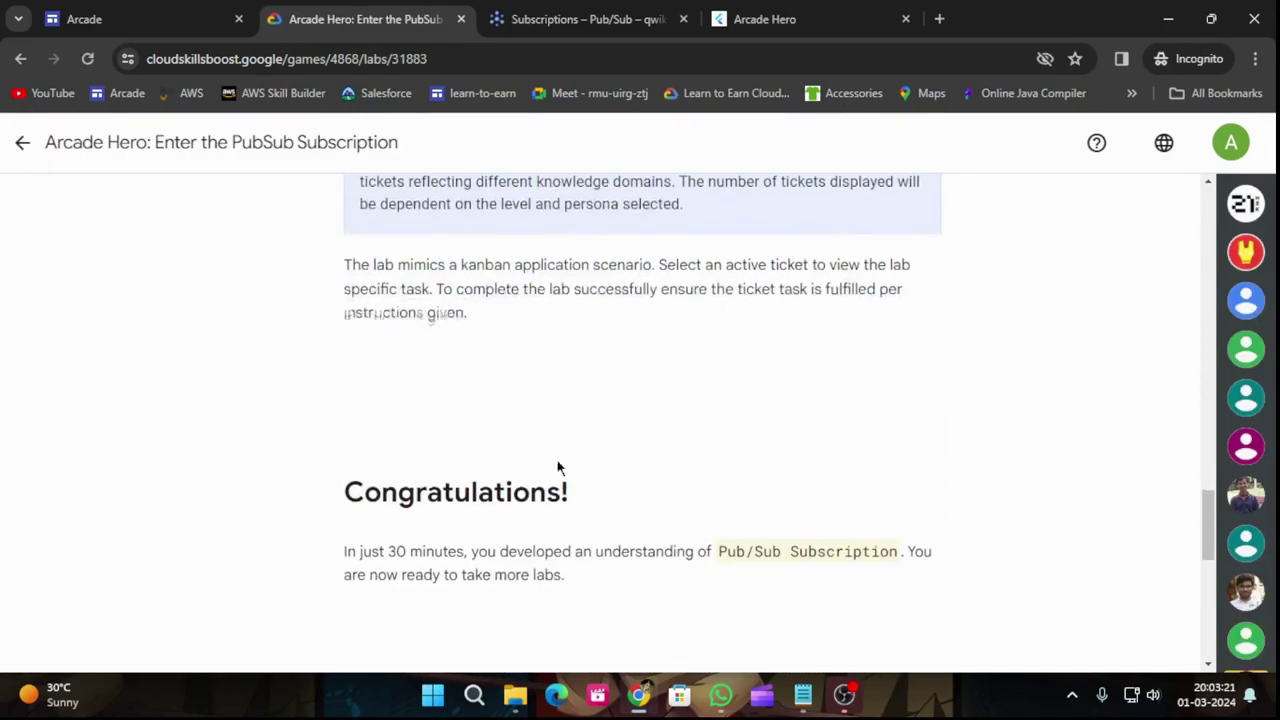
Return to Arcade Hero, mark the pubsub-2 task complete once more and reopen it.
{"action": "left_click", "coordinate": [765, 19]}
{"action": "scroll", "coordinate": [561, 556], "scroll_direction": "down", "scroll_amount": 5}
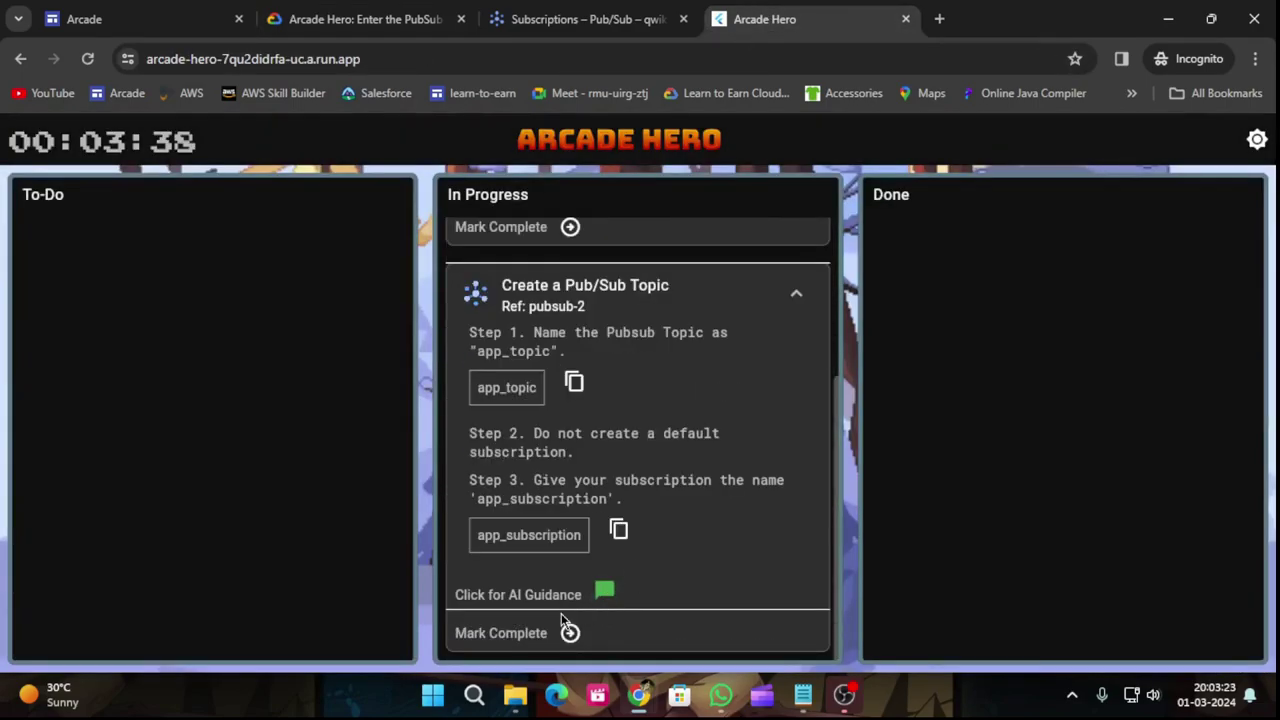
{"action": "left_click", "coordinate": [569, 632]}
{"action": "left_click", "coordinate": [945, 307]}
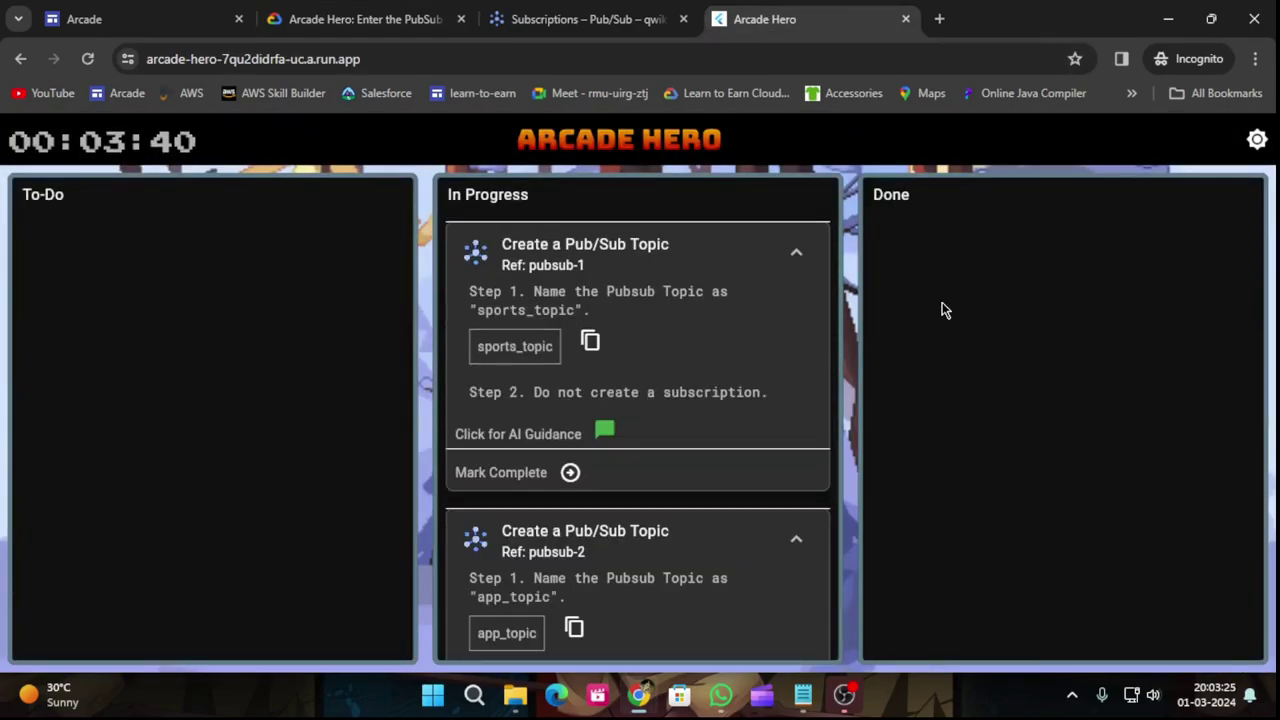
Review the pubsub-1 and pubsub-2 tasks in Arcade Hero, and switch back to the lab instructions page.
{"action": "scroll", "coordinate": [566, 559], "scroll_direction": "down", "scroll_amount": 3}
{"action": "scroll", "coordinate": [612, 435], "scroll_direction": "up", "scroll_amount": 3}
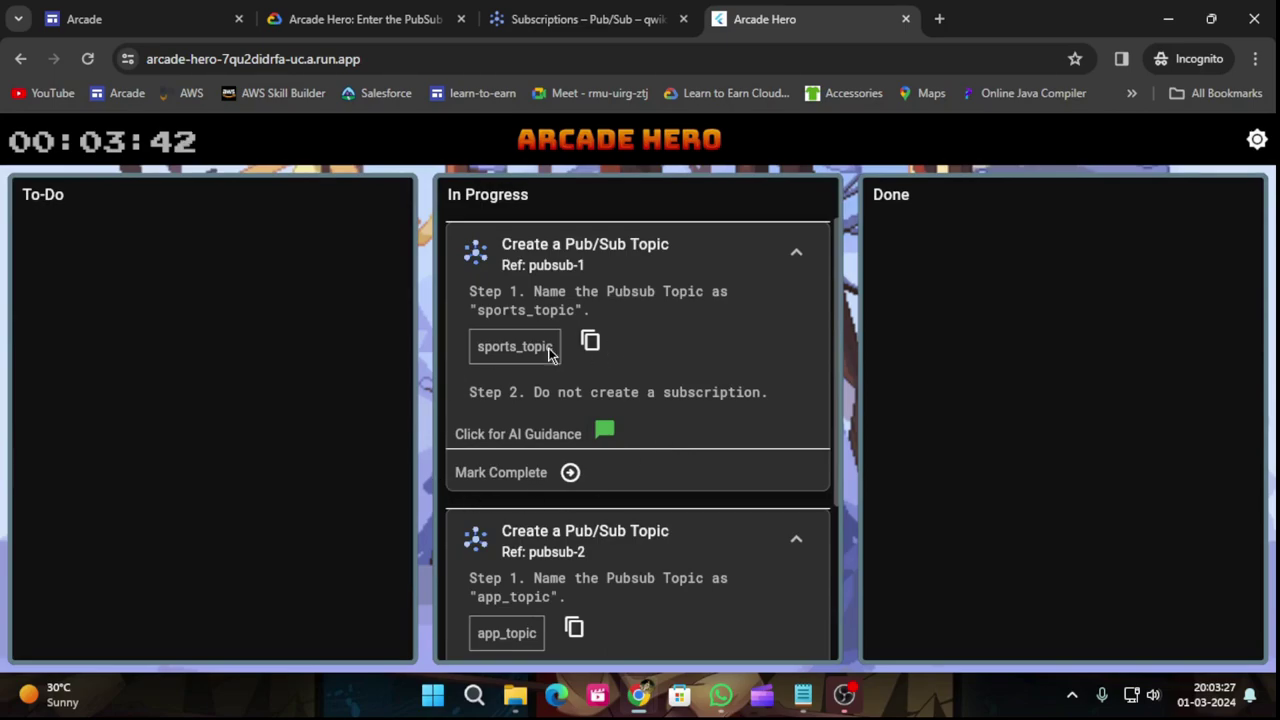
{"action": "left_click", "coordinate": [587, 22]}
{"action": "left_click", "coordinate": [371, 18]}
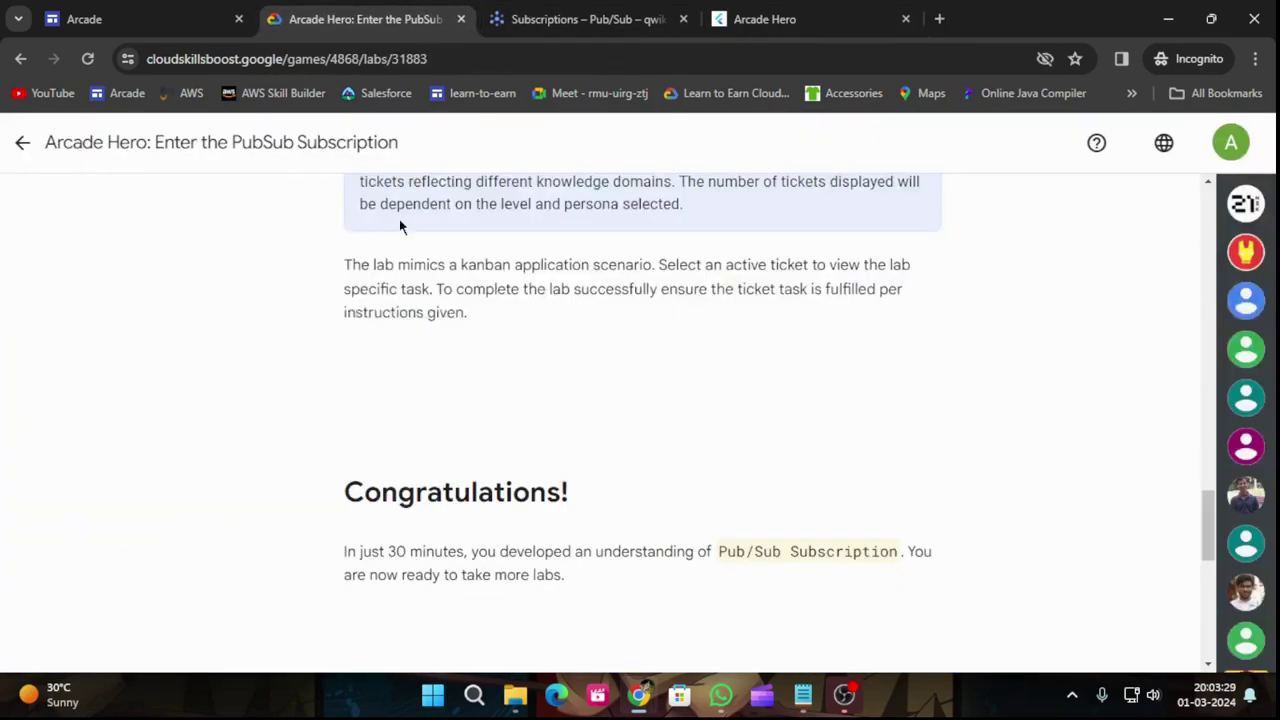